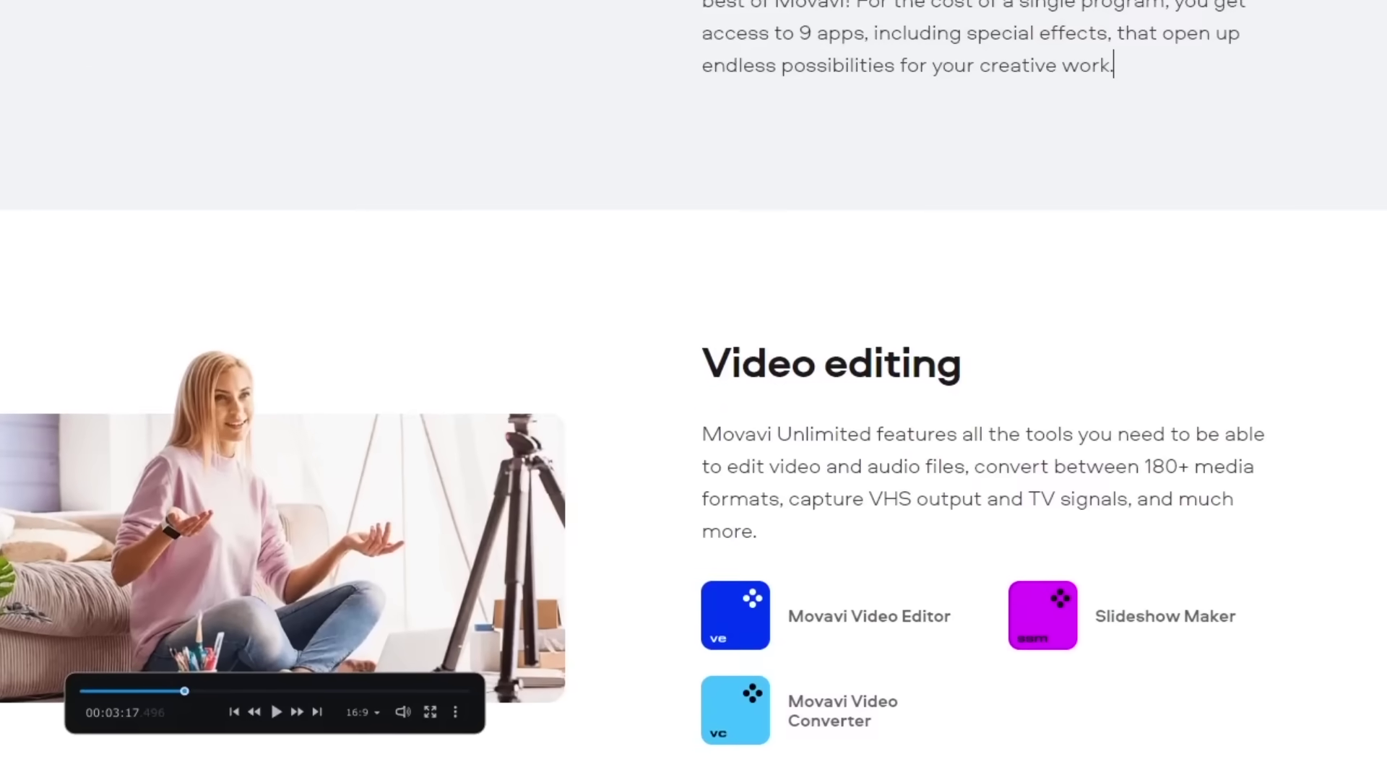
- Scroll the Movavi Unlimited page past Video editing, Screen recording and Photo editing to Utilities
scroll(694, 390, down, 9)
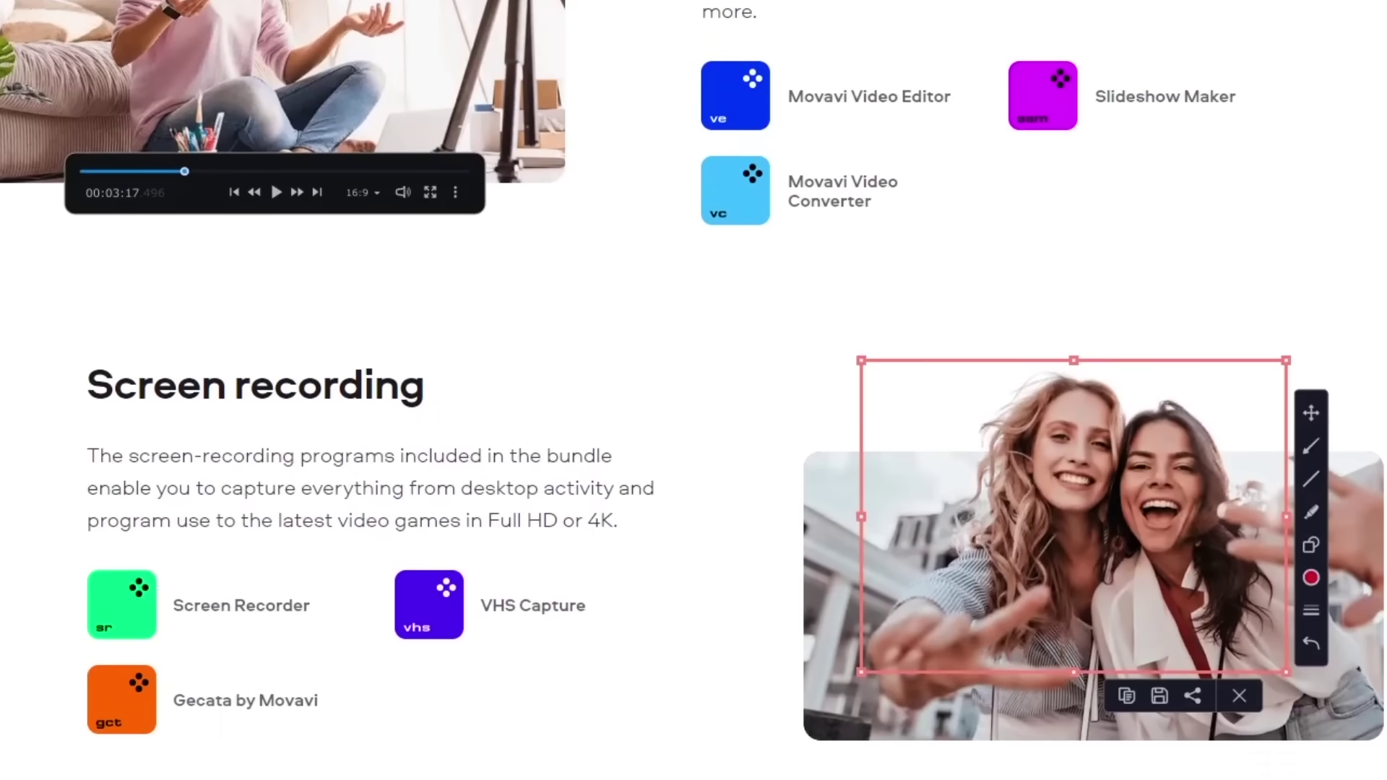
scroll(693, 390, down, 9)
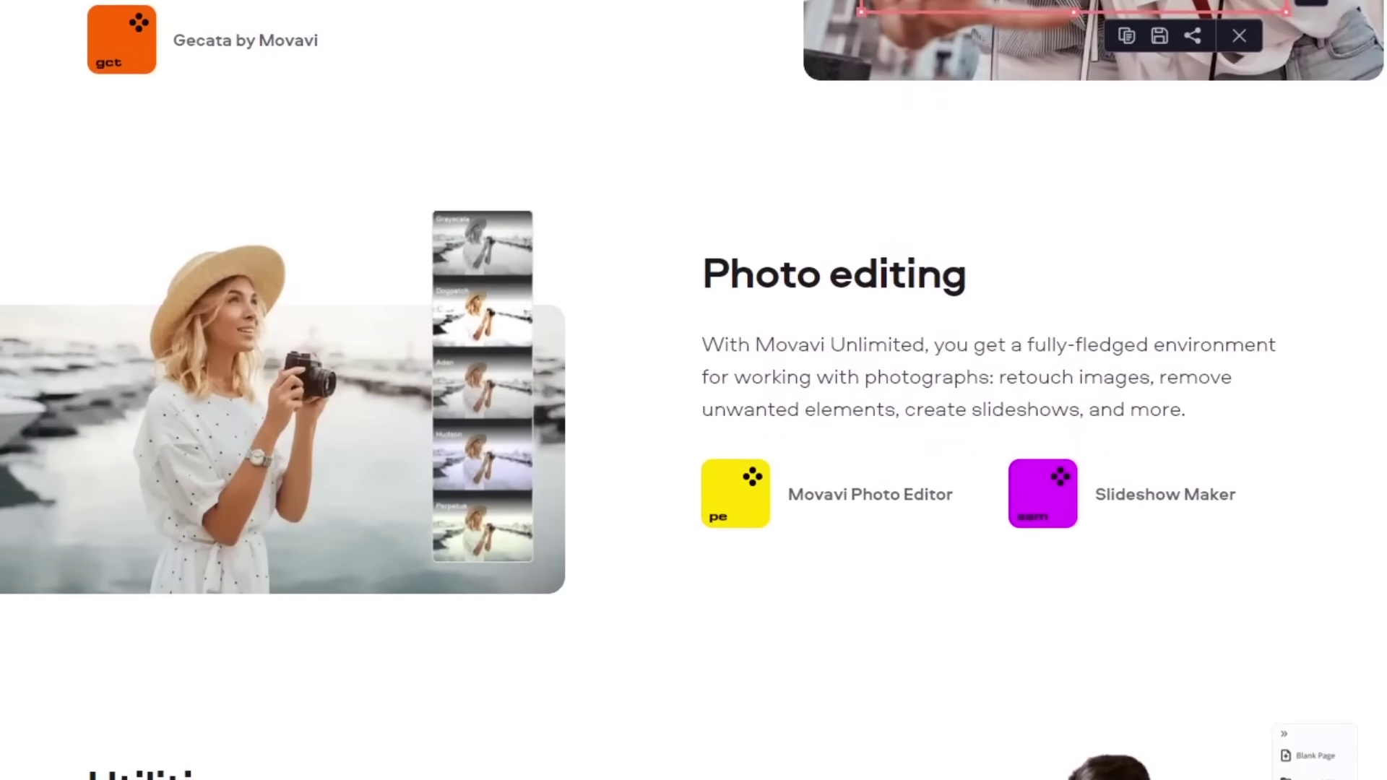
scroll(693, 390, down, 3)
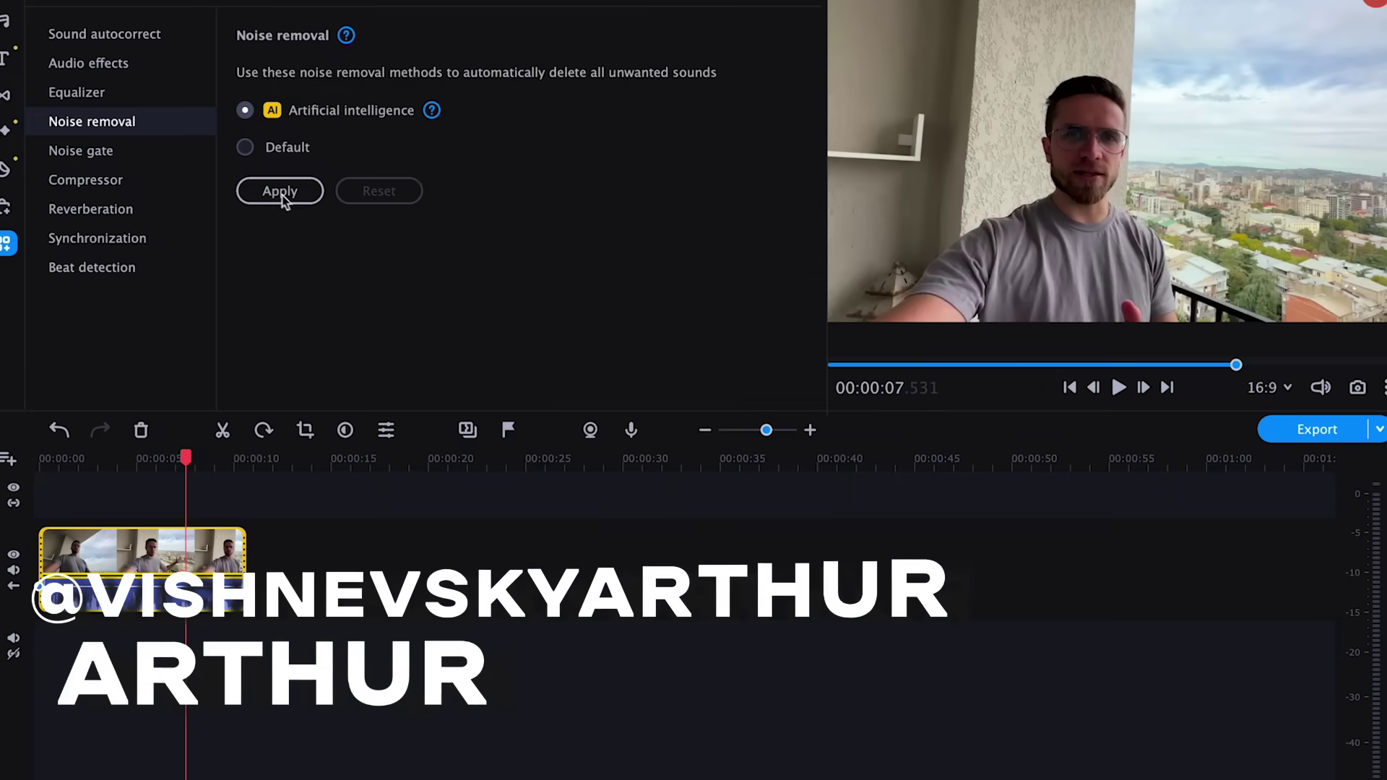
- Apply AI noise removal to the vertical street clip on the timeline
click(282, 192)
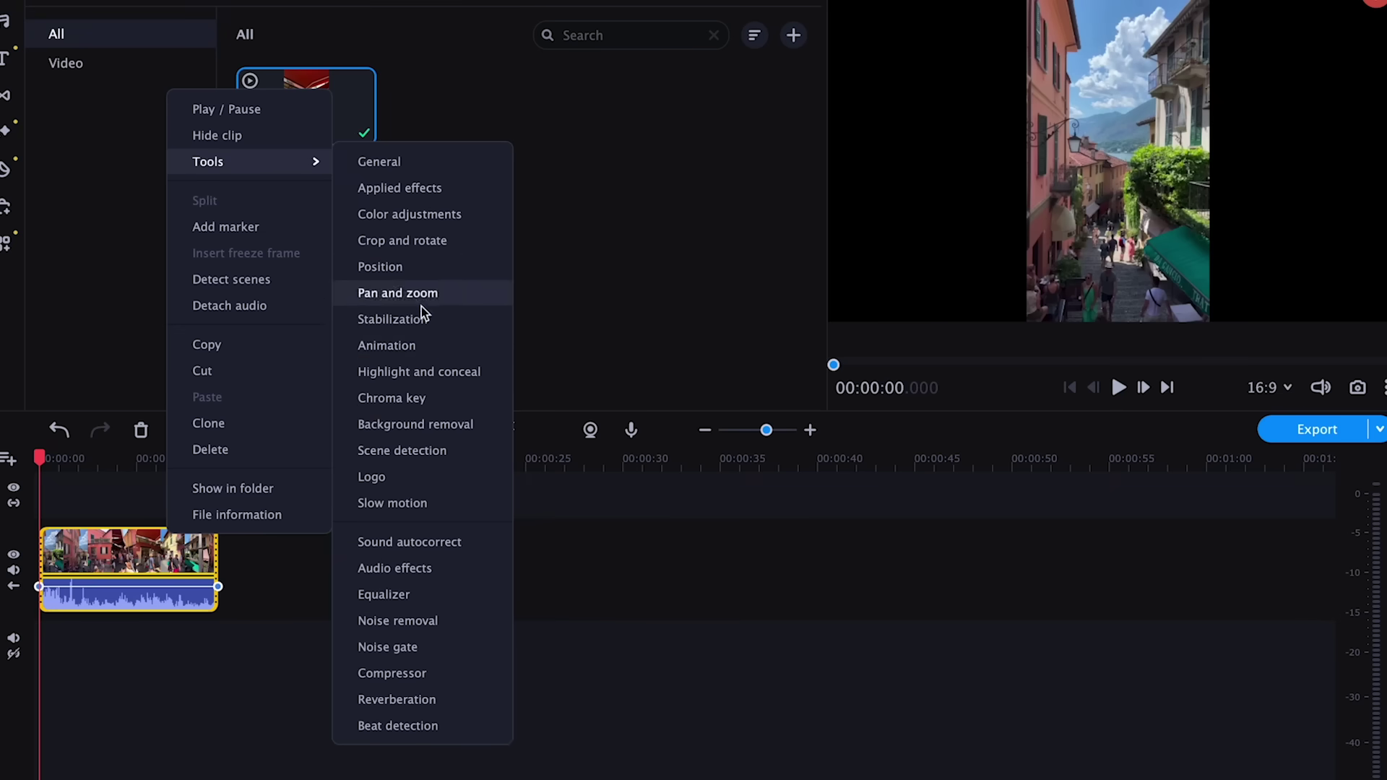
- Open the Noise removal tool panel for the street clip
click(395, 620)
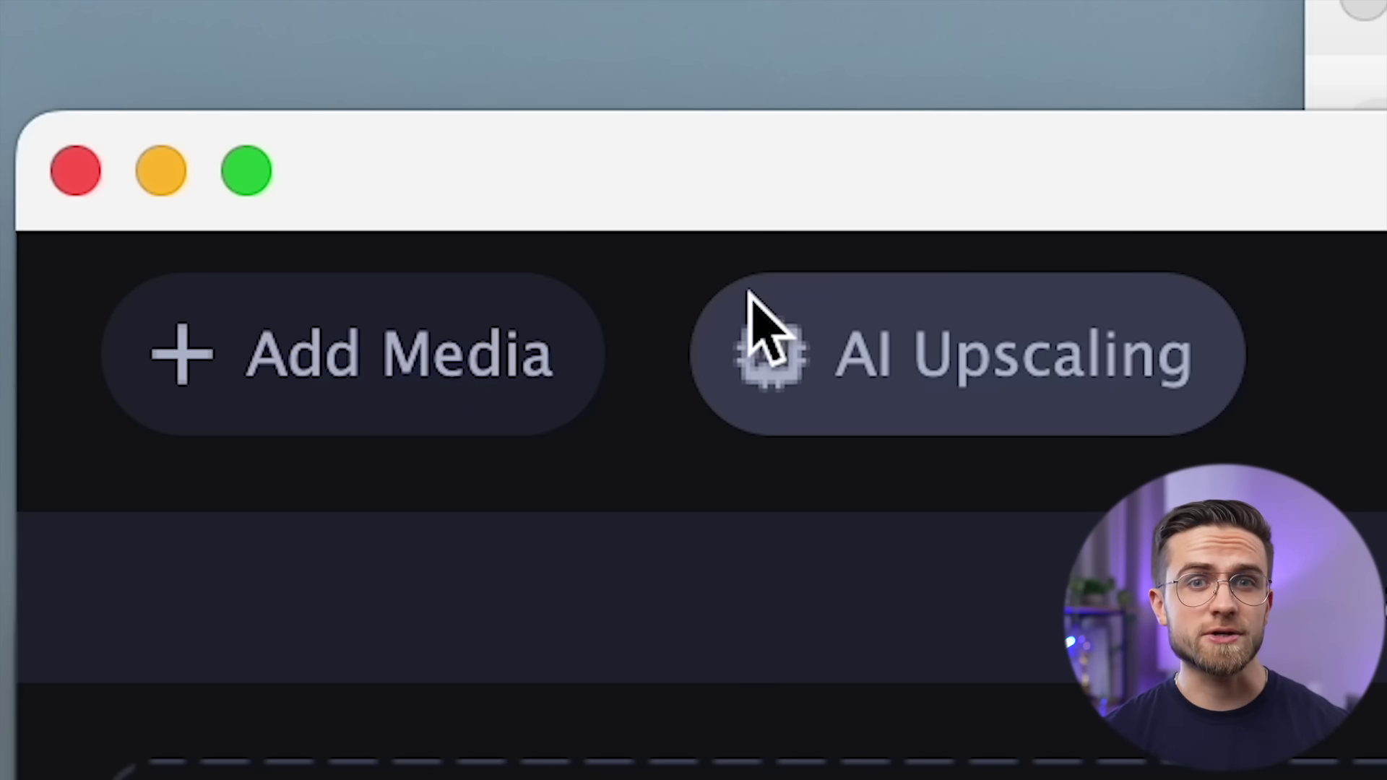
- Load the 720×1280 IMG_2602.mov into AI Upscaling, previewing a 2x 1440x2560 output
click(751, 296)
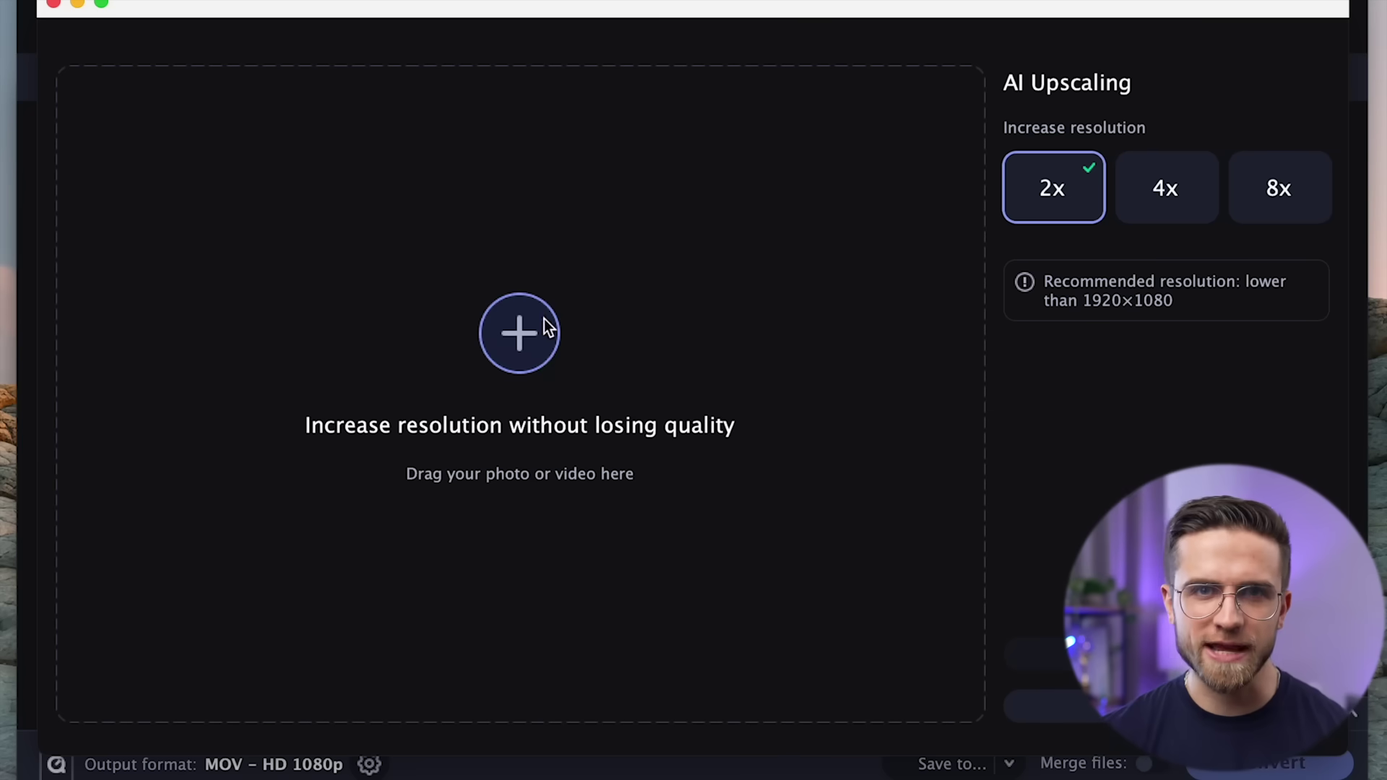
click(538, 322)
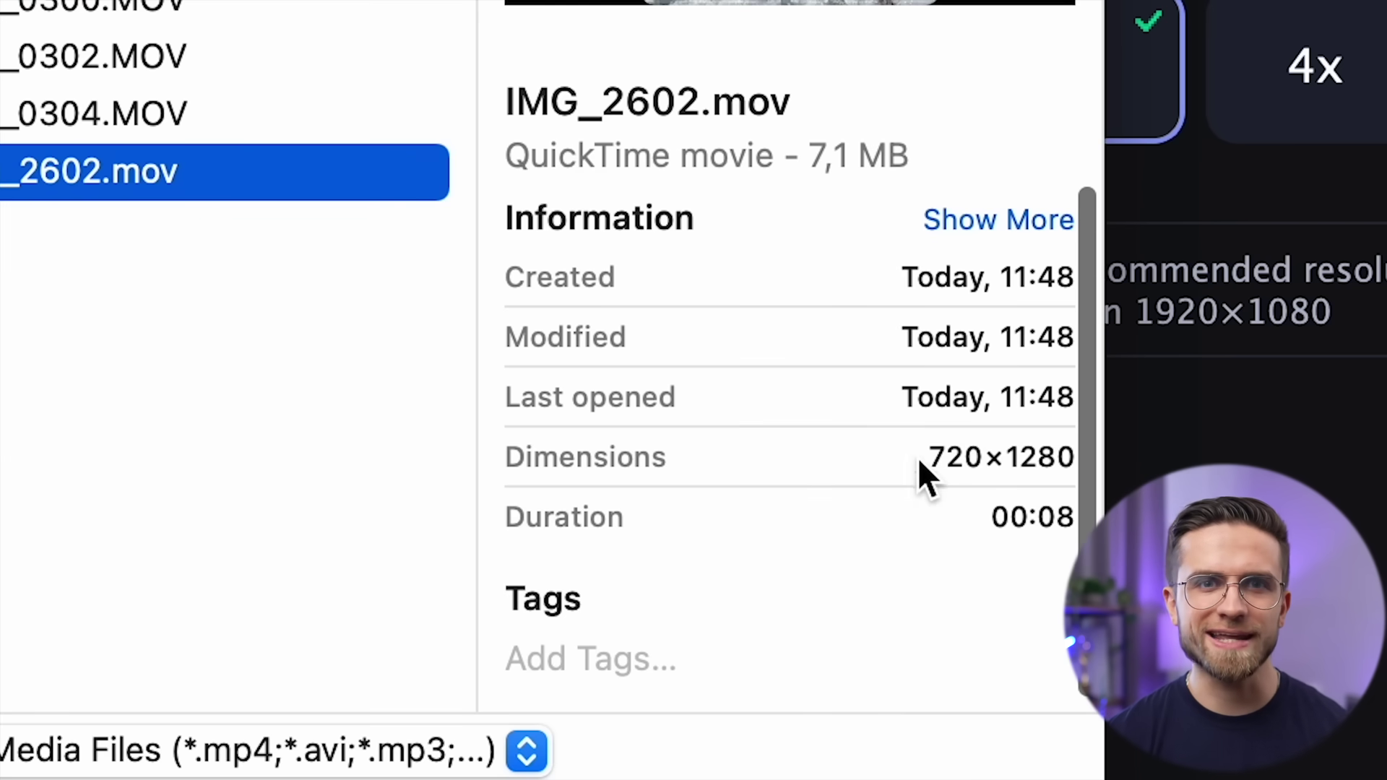
drag(927, 457, 1099, 455)
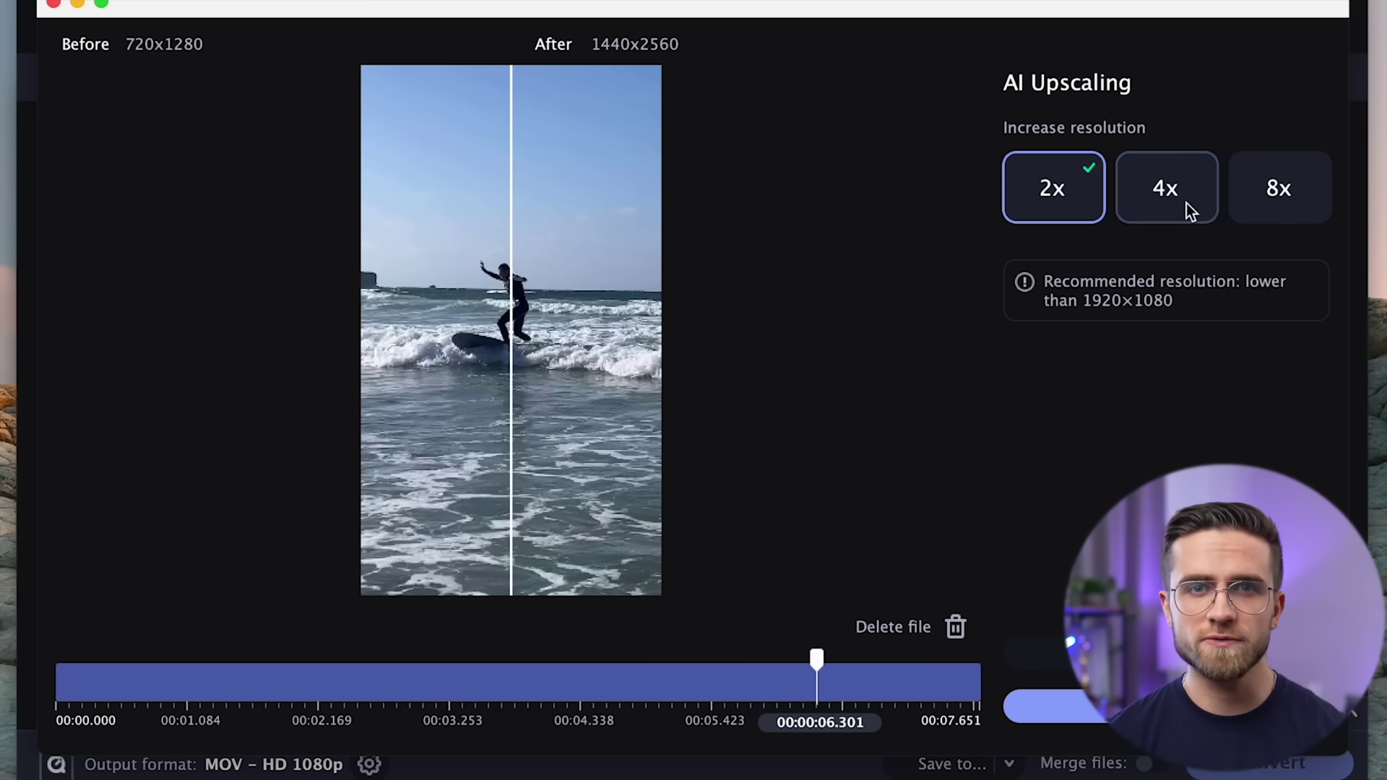
- Set the resolution increase to 4x (2880x5120) and start upscaling the surf clip
click(1186, 202)
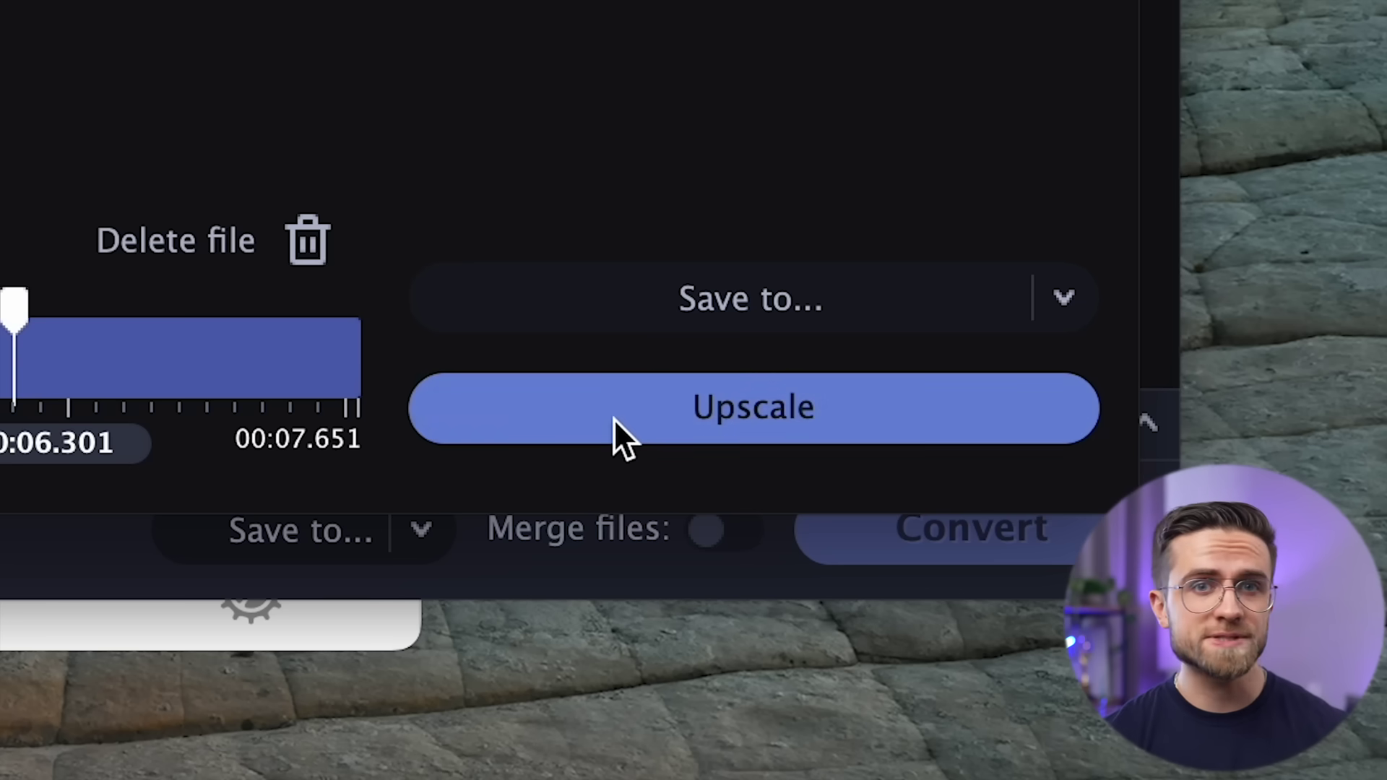
click(1099, 710)
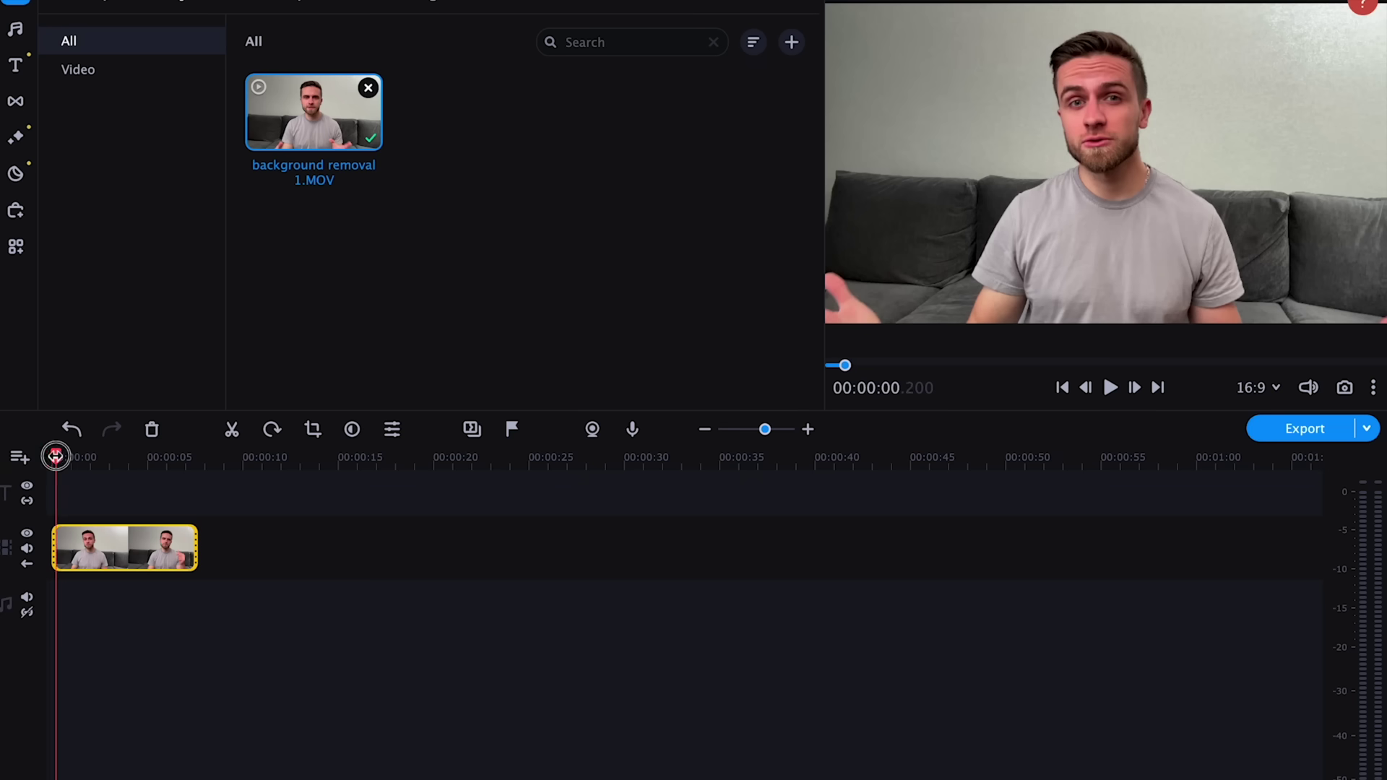
- Add background removal 1.MOV to the video track and scrub through it to preview
drag(125, 463, 68, 456)
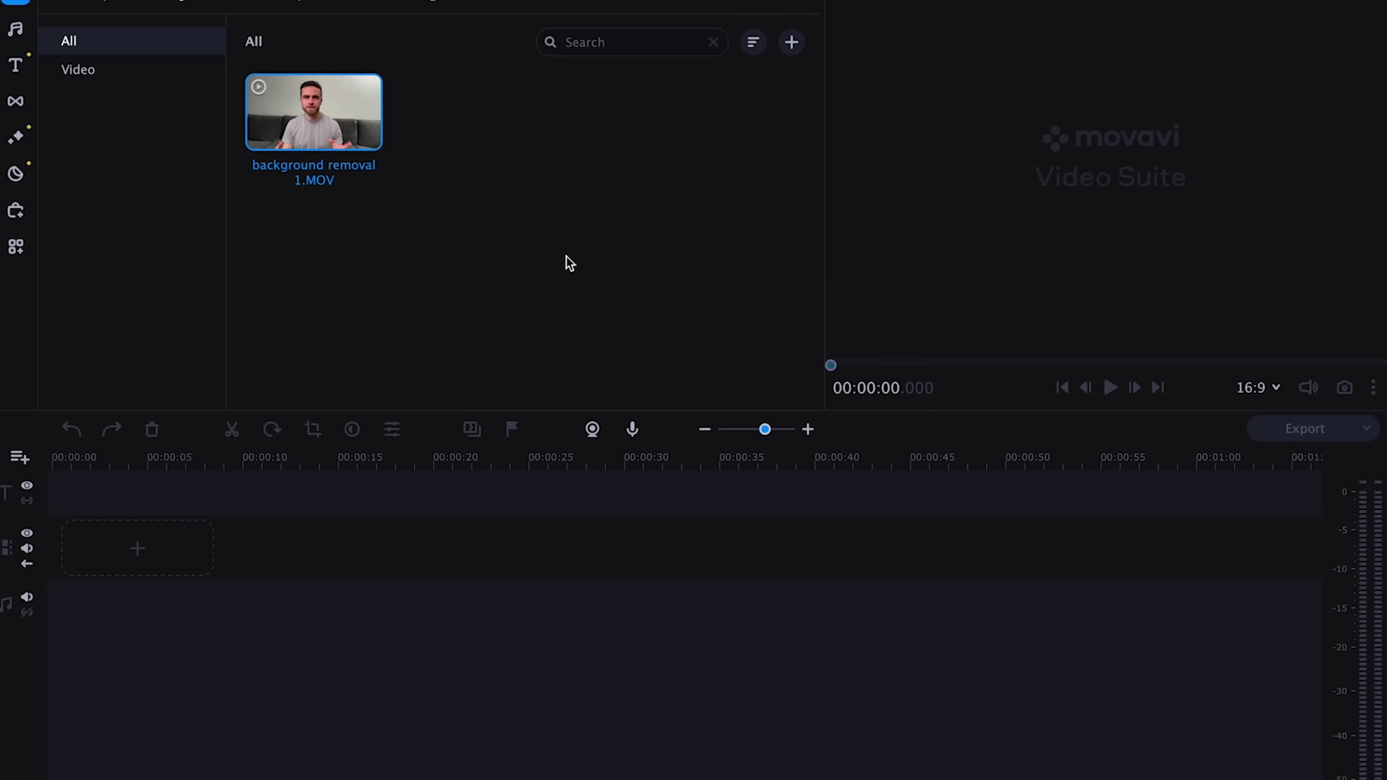
drag(369, 132, 93, 561)
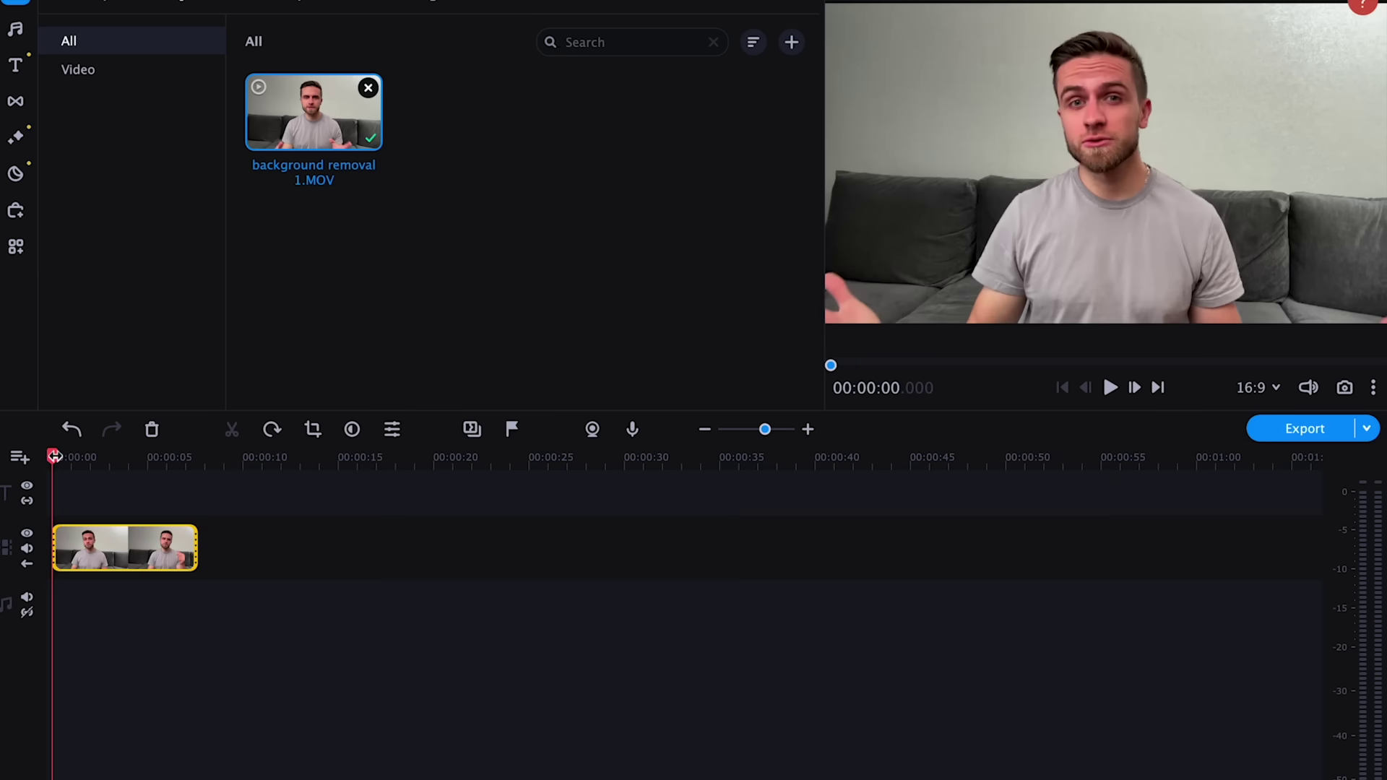
drag(143, 463, 192, 463)
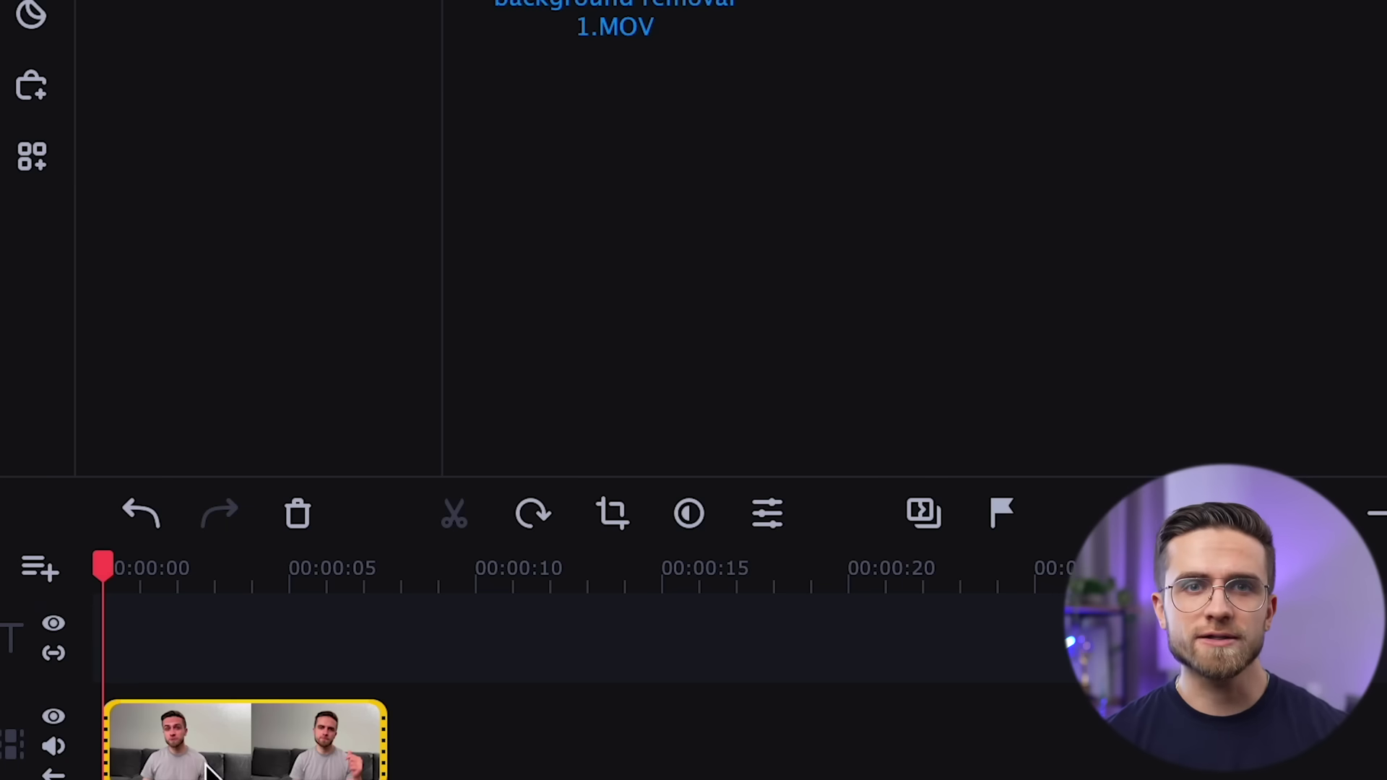
- Remove the clip's background in Precise mode and play it back to check the cut-out
right_click(211, 771)
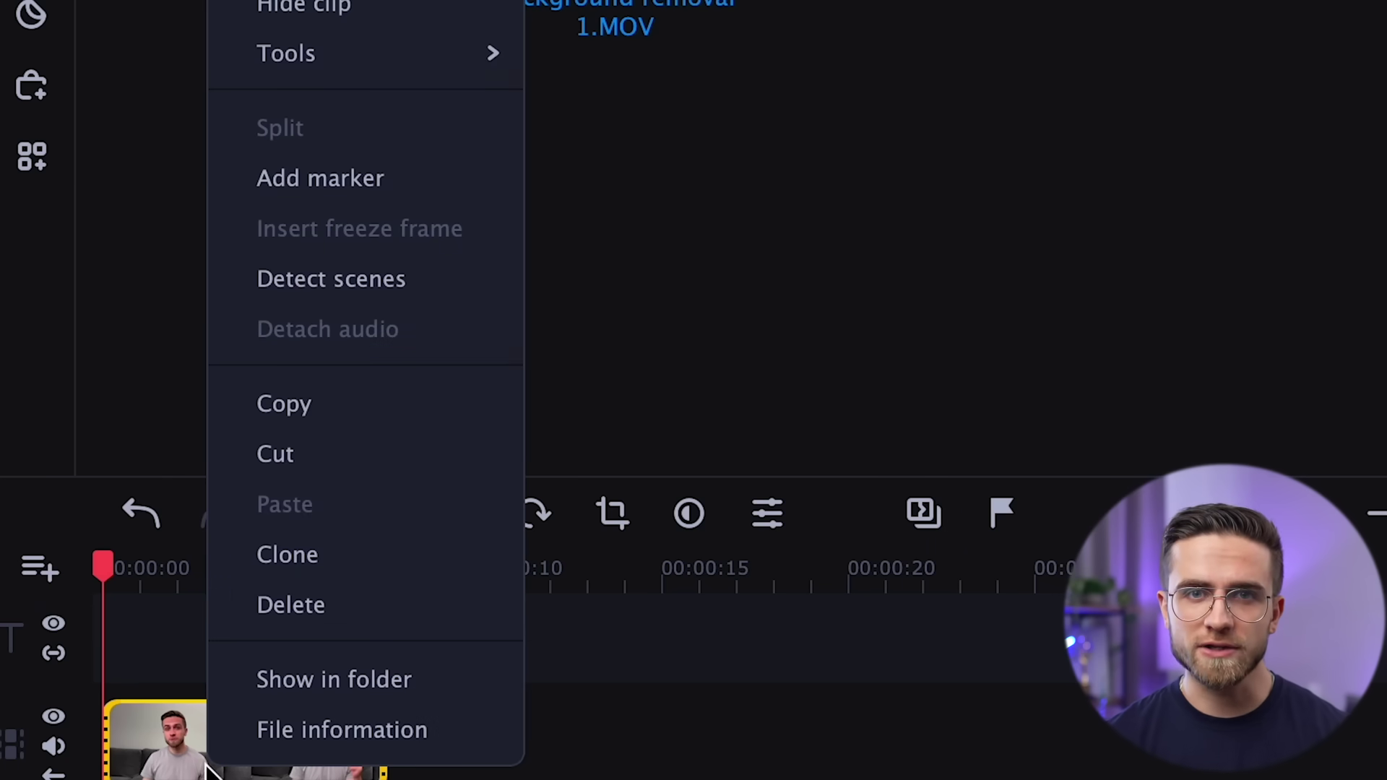
mouse_move(464, 51)
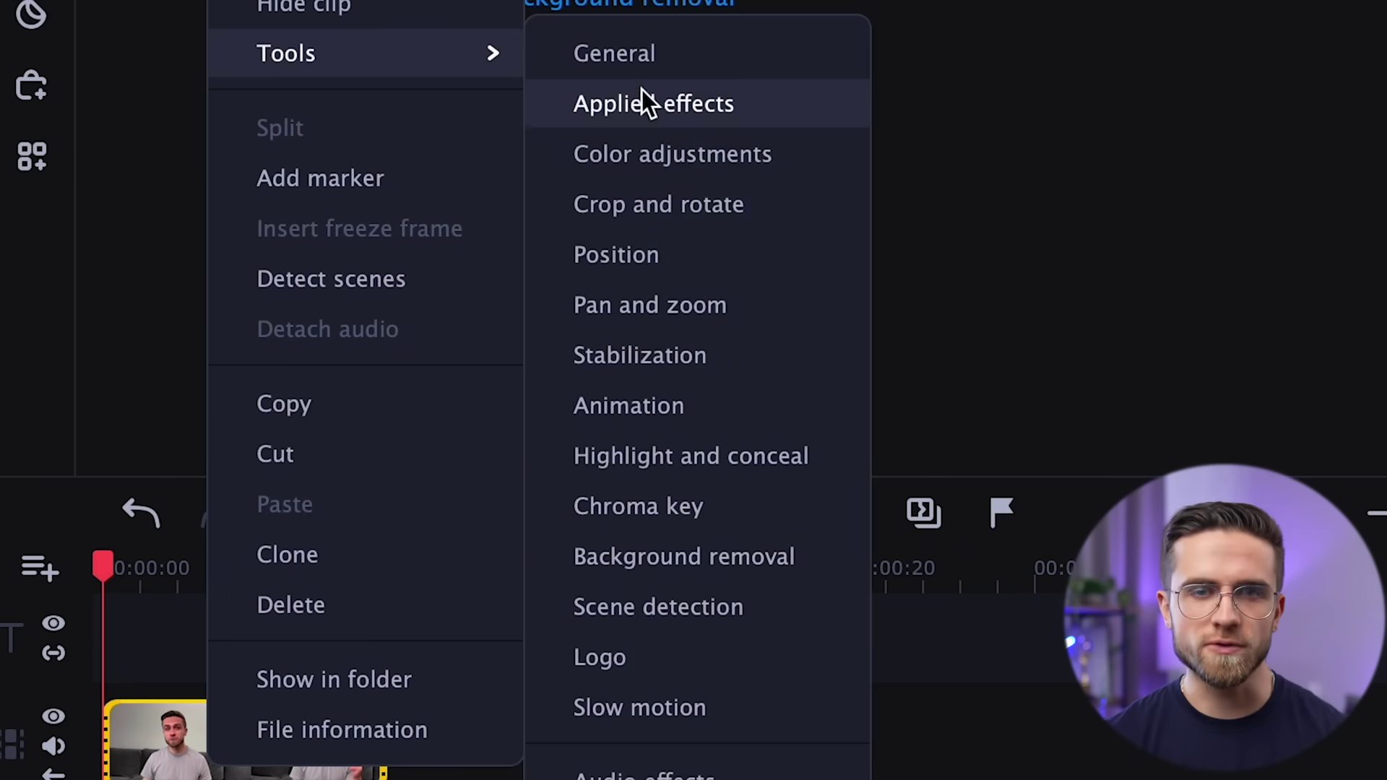
click(684, 554)
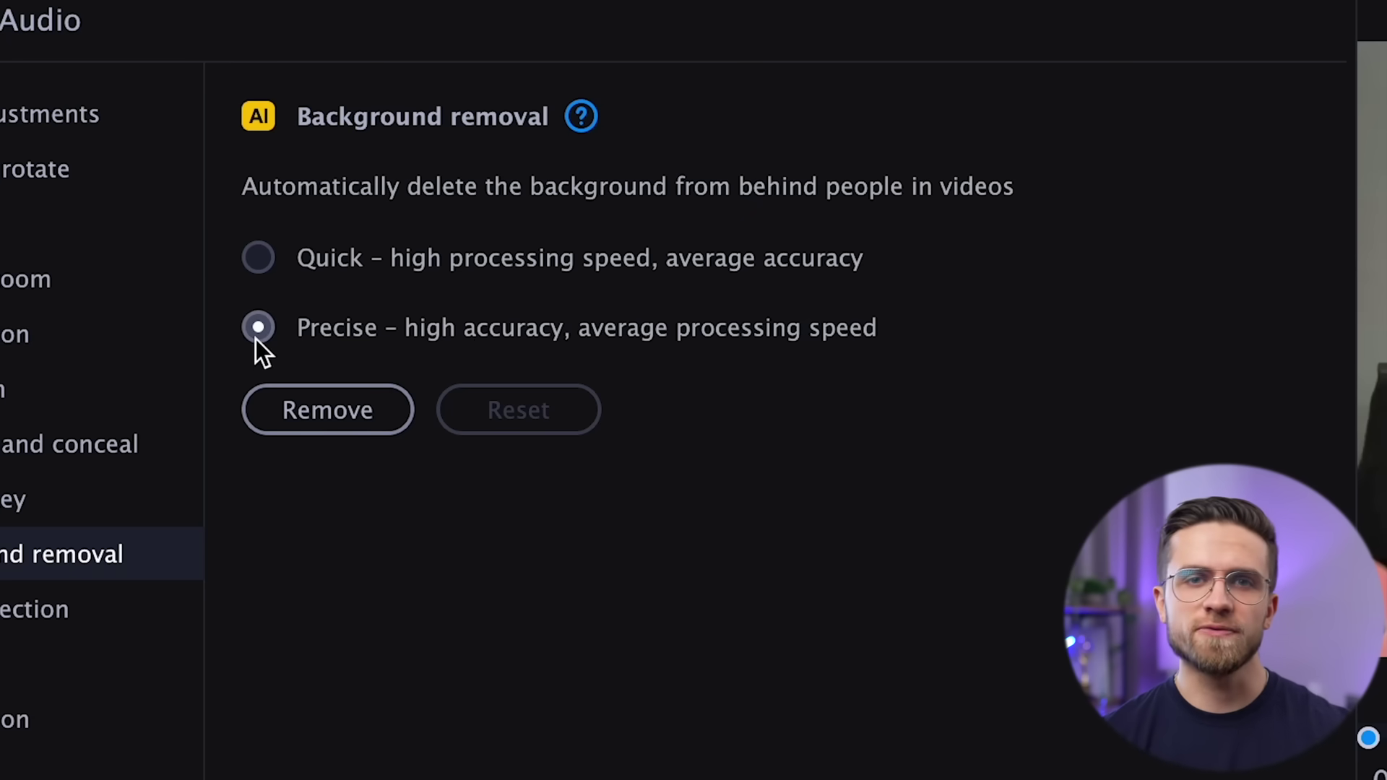
click(258, 258)
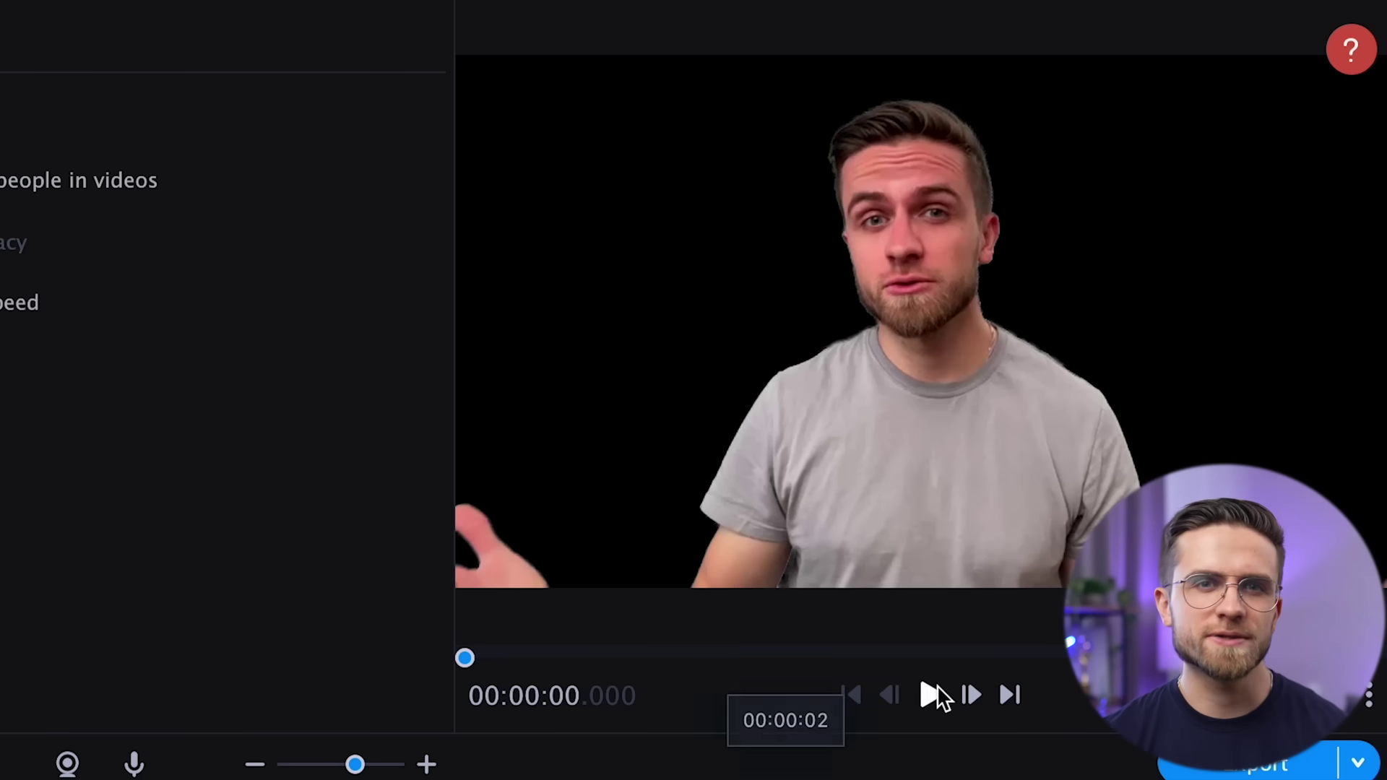
click(936, 687)
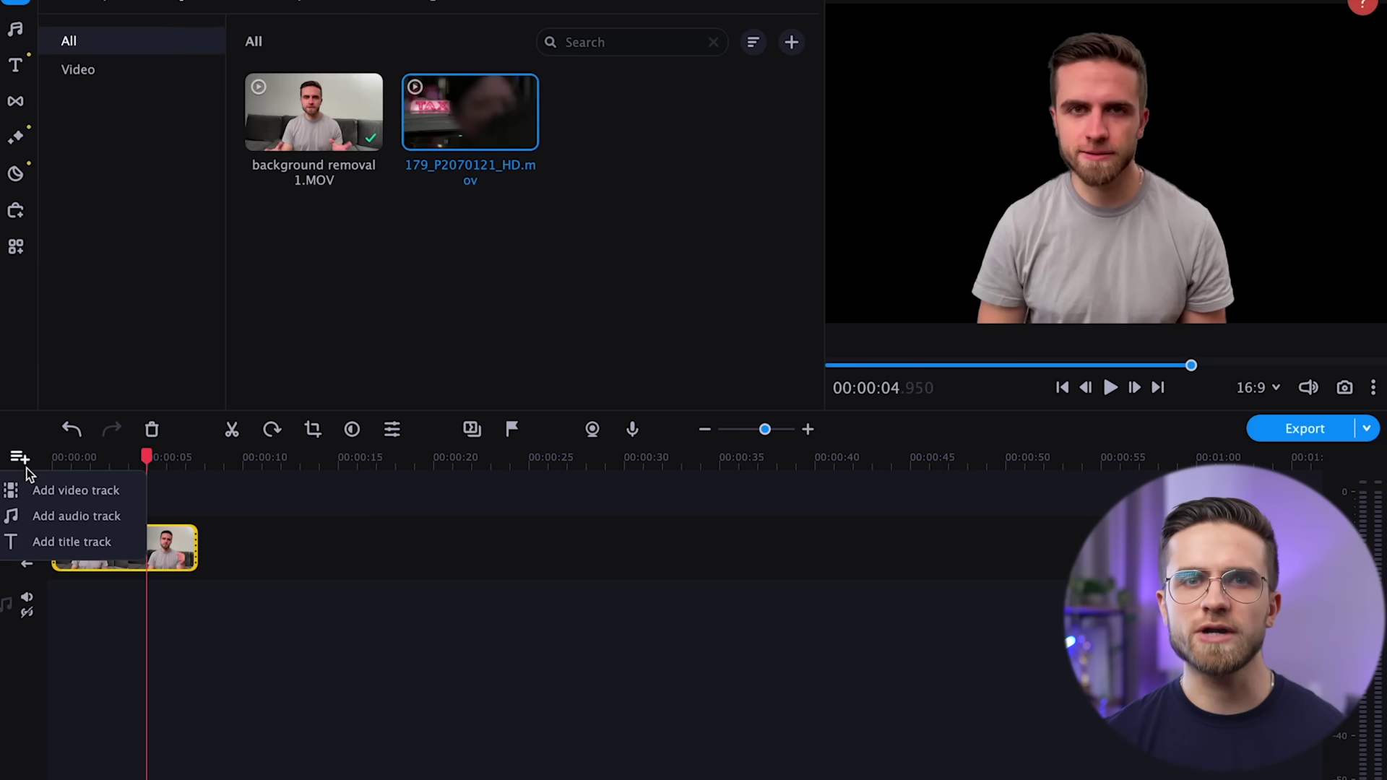
- Add a video track, layer the person clip above the taxi clip, and play the result
click(58, 490)
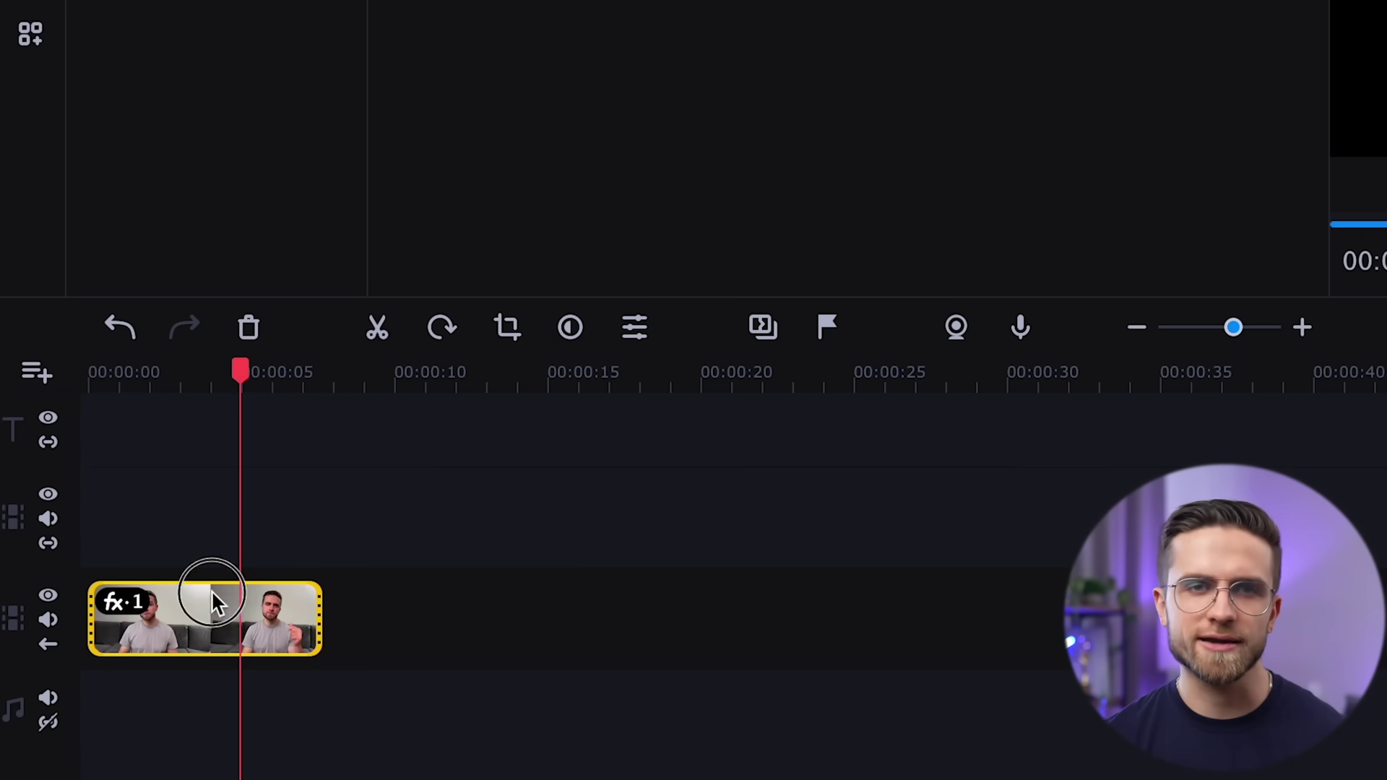
drag(215, 603, 316, 414)
drag(486, 639, 253, 491)
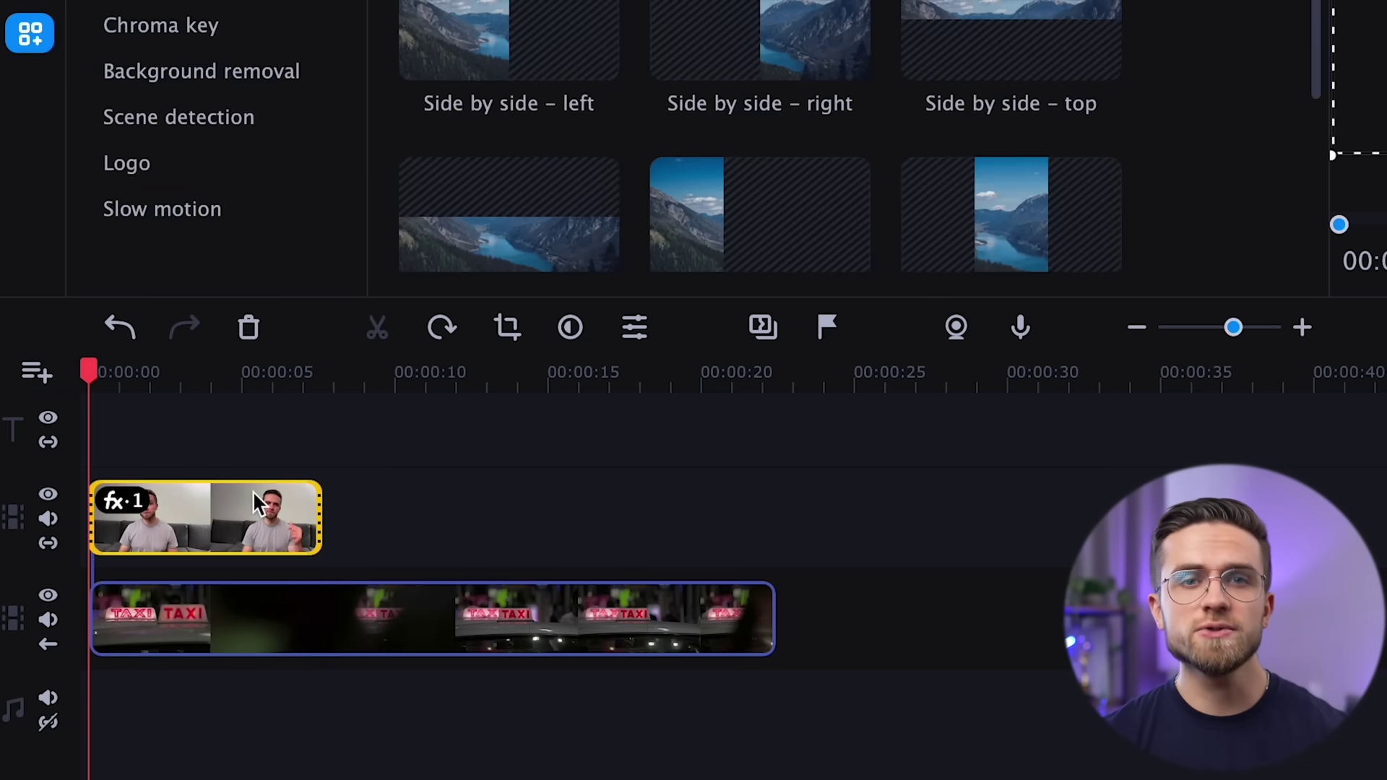
click(1111, 391)
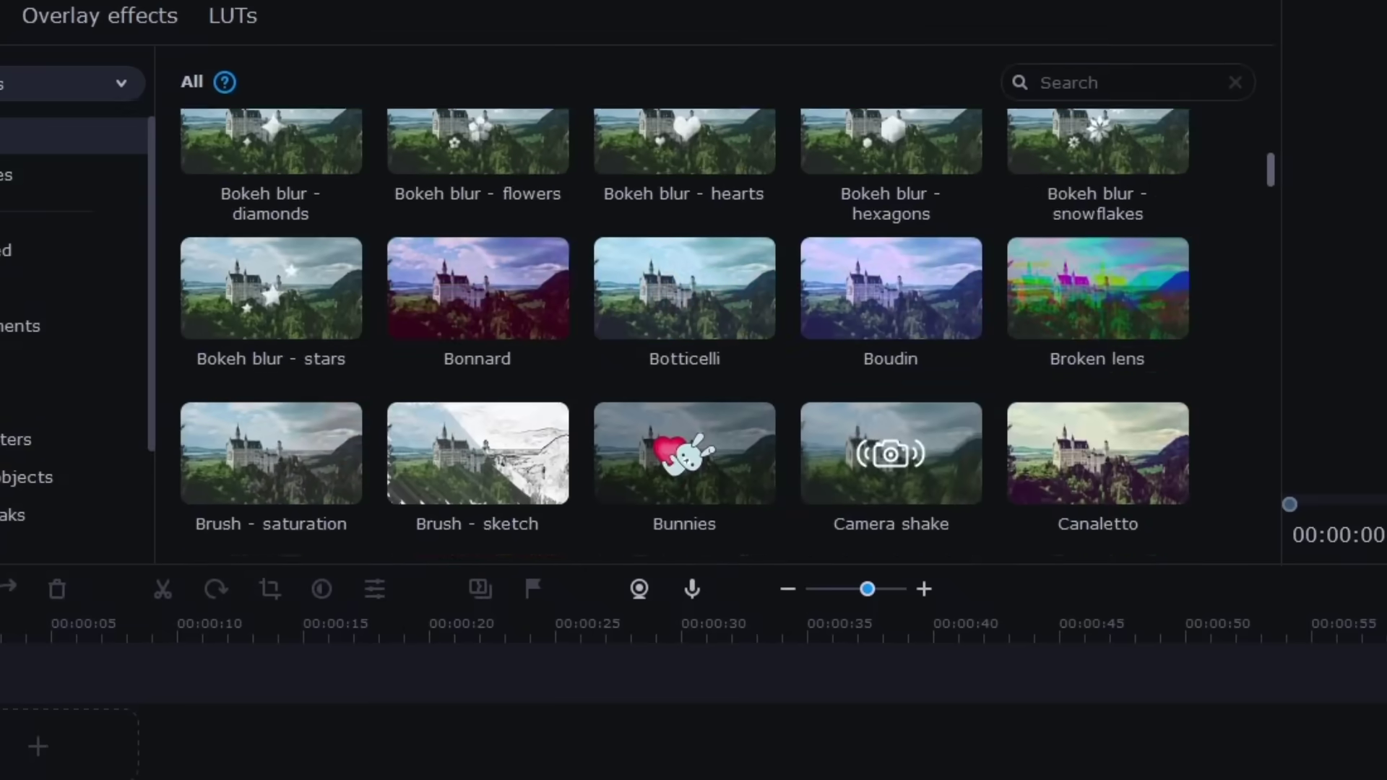
scroll(729, 328, down, 12)
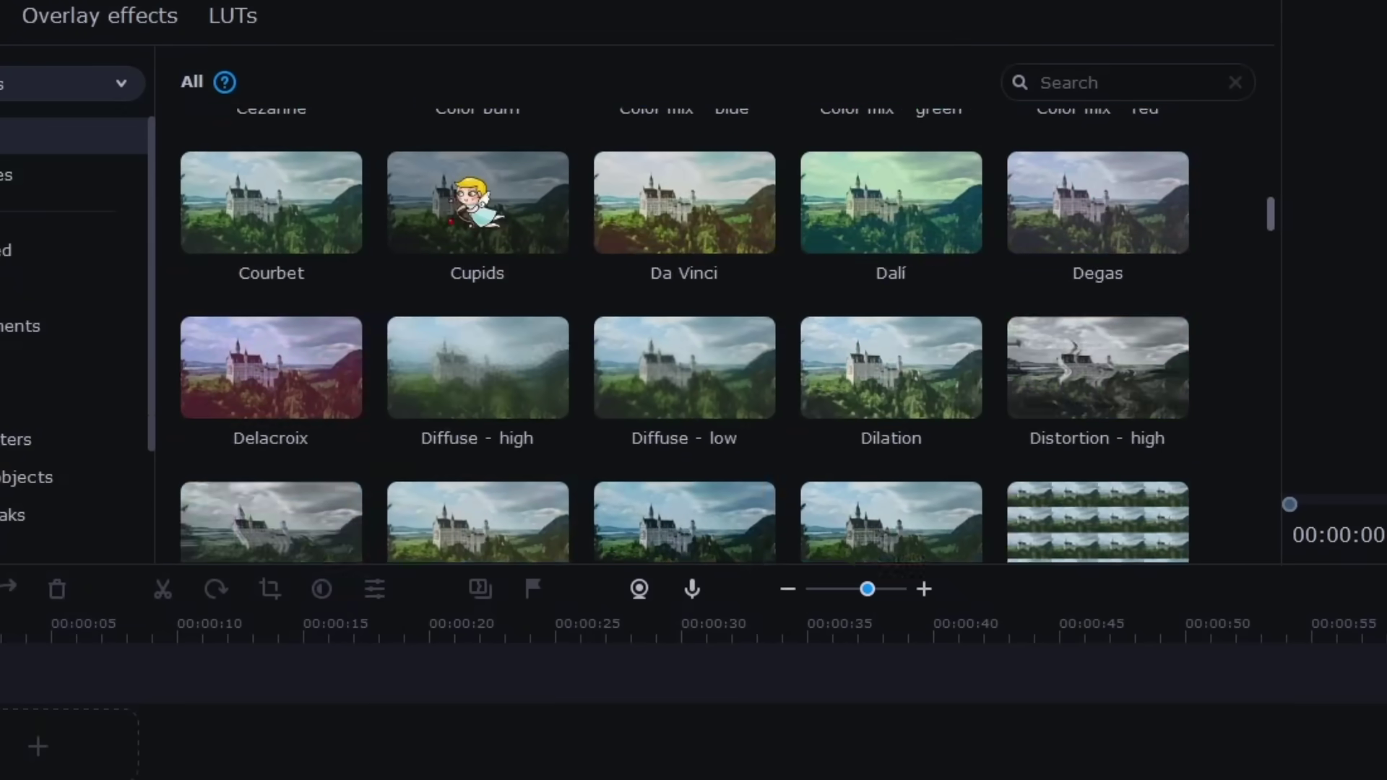
scroll(728, 333, down, 20)
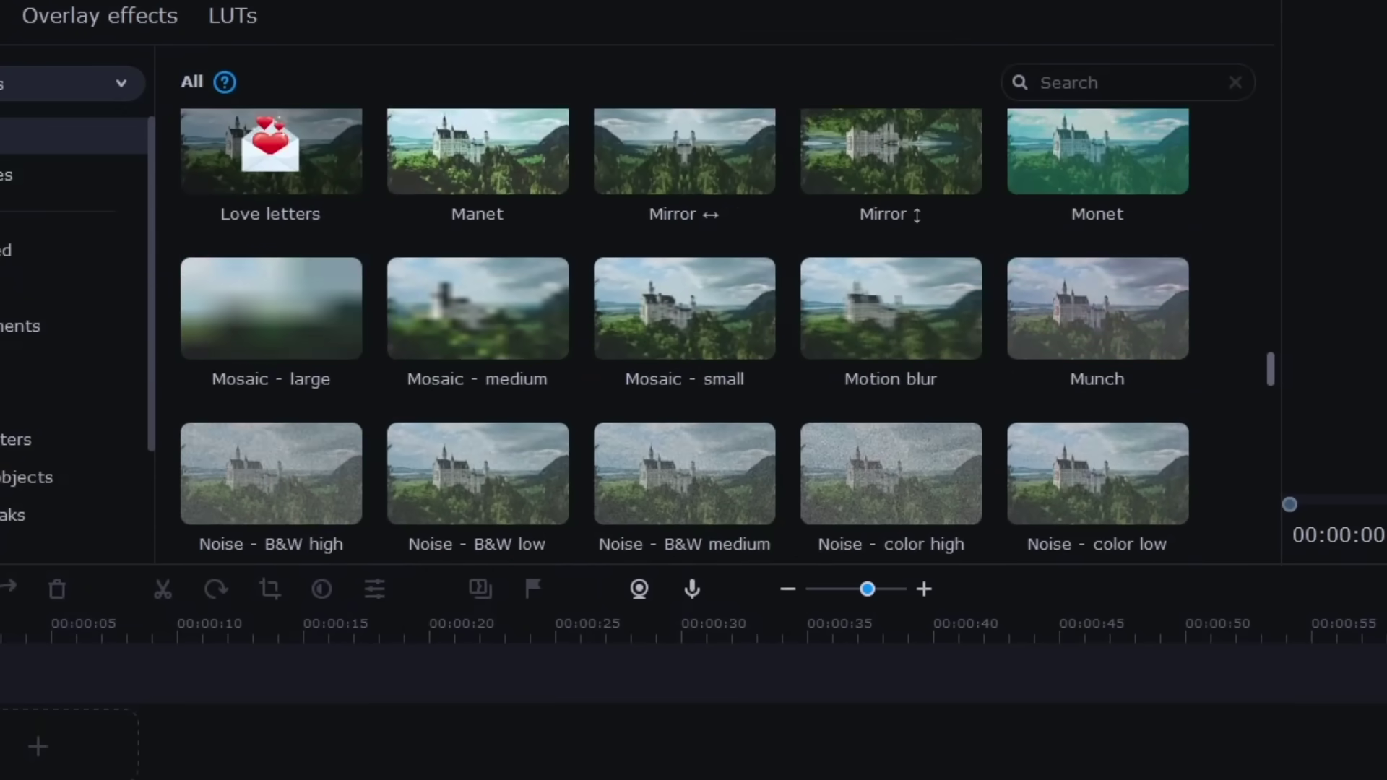
scroll(728, 336, down, 15)
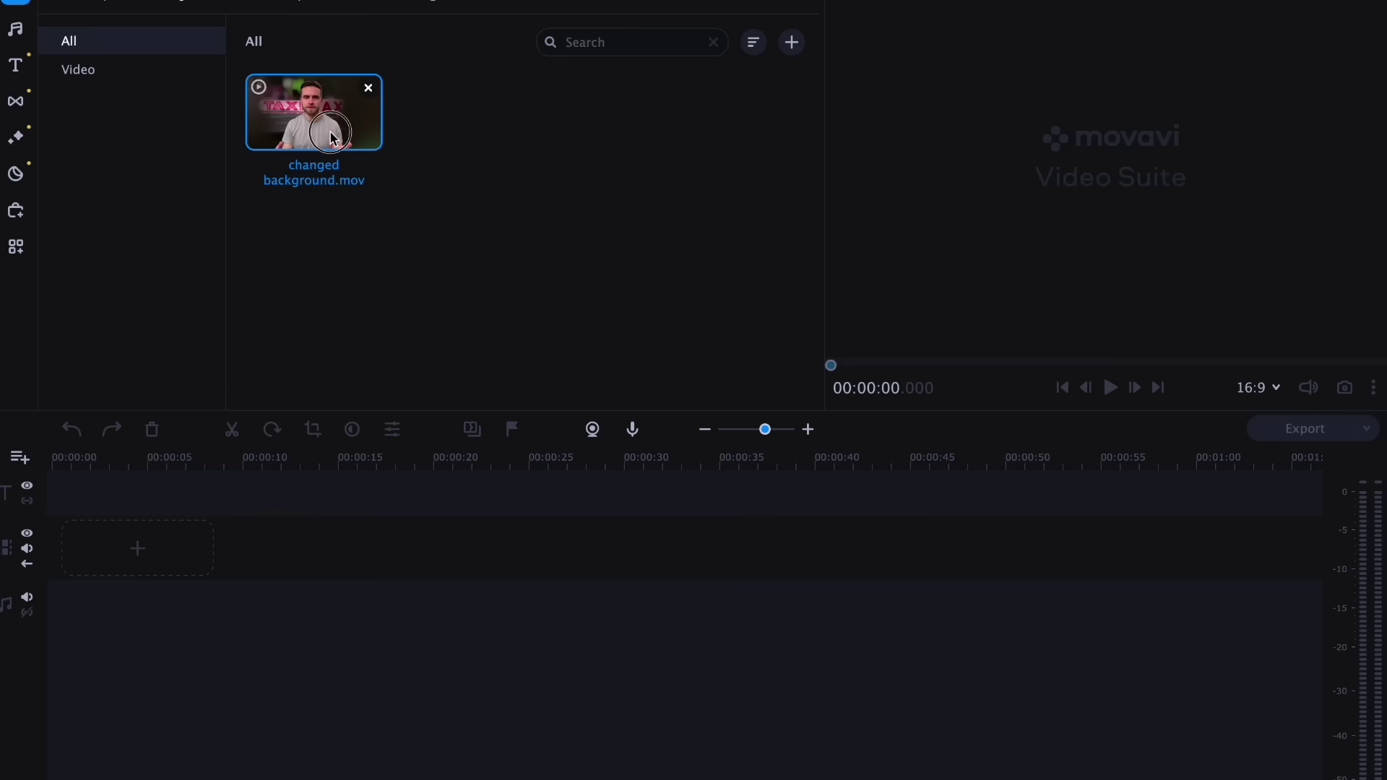
- Add the media clip, Fresh ideas 2 and a shortened Like sticker moved off the man's face
drag(332, 137, 121, 536)
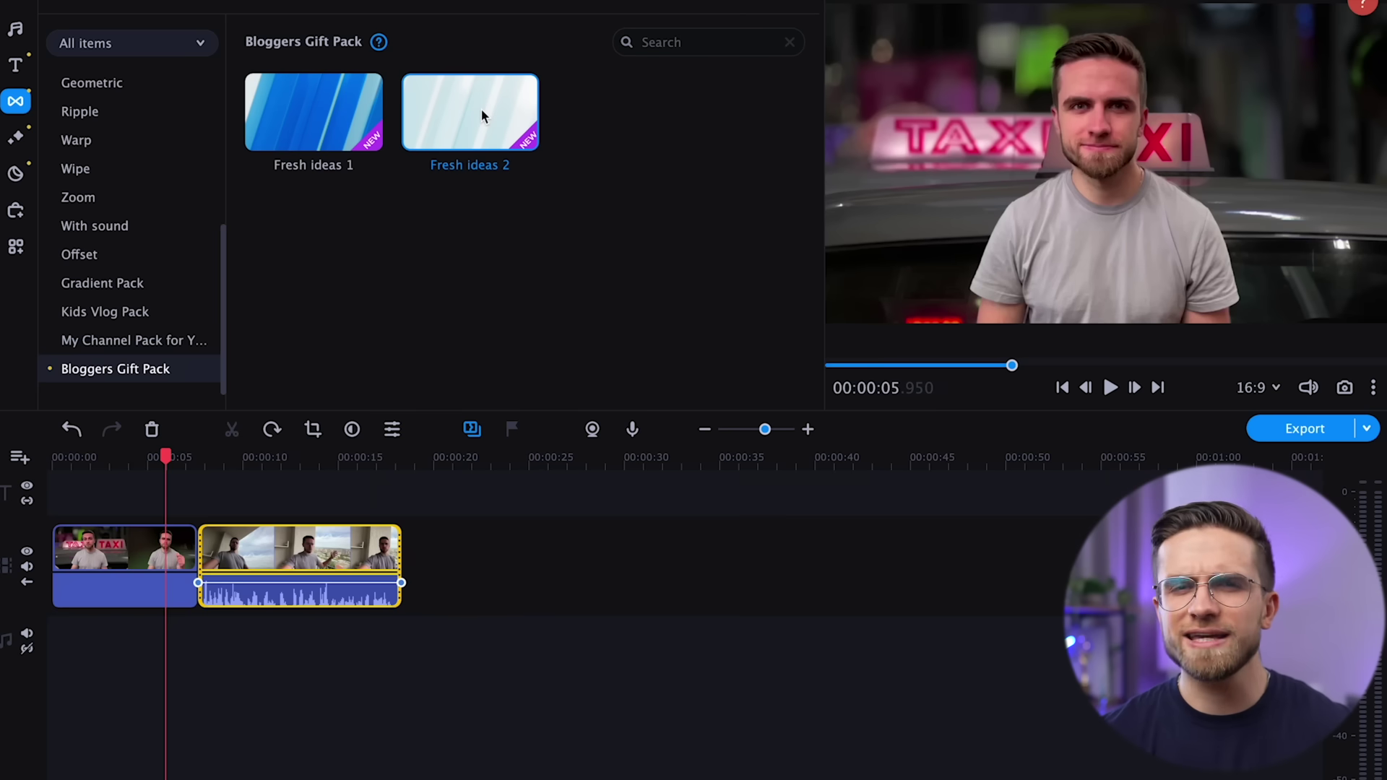
drag(683, 227, 187, 559)
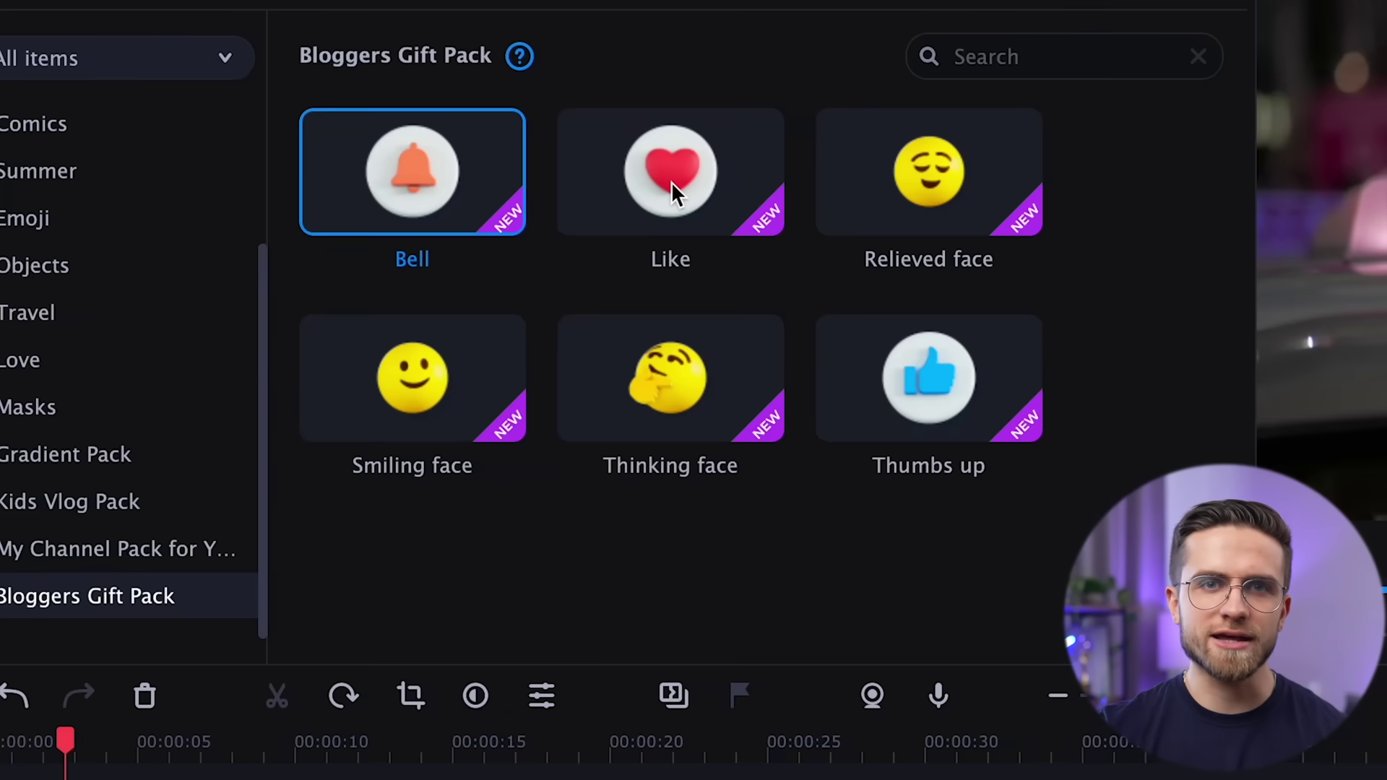
drag(670, 180, 514, 779)
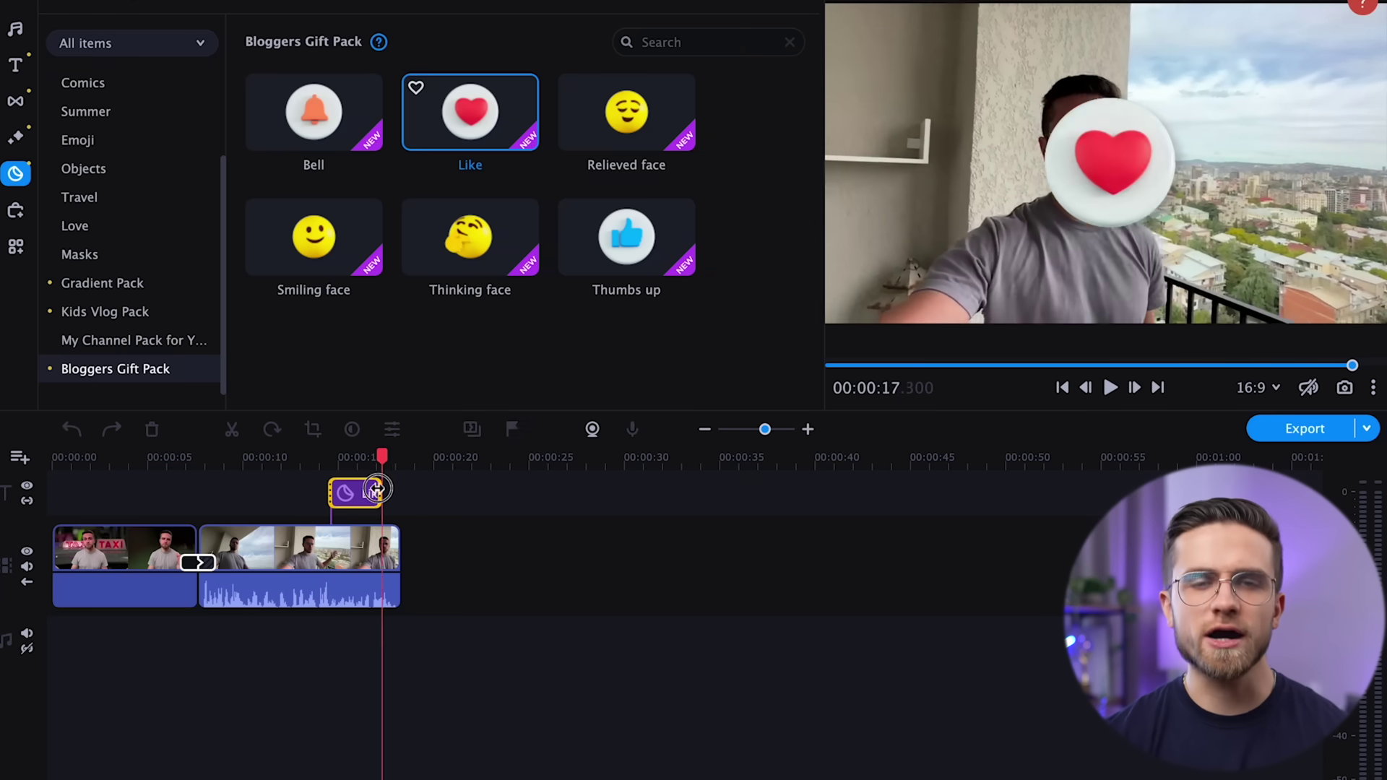
drag(376, 490, 369, 494)
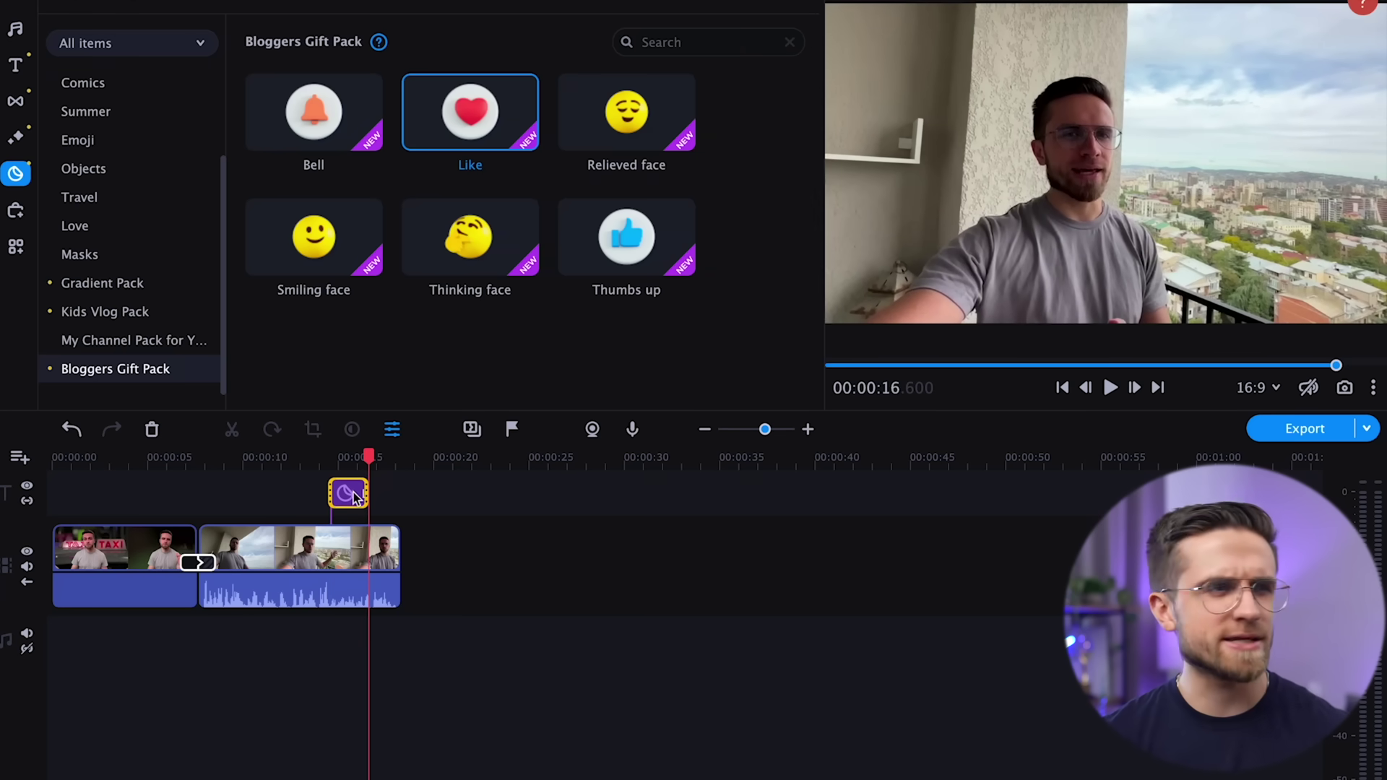
double_click(352, 496)
drag(1099, 168, 959, 220)
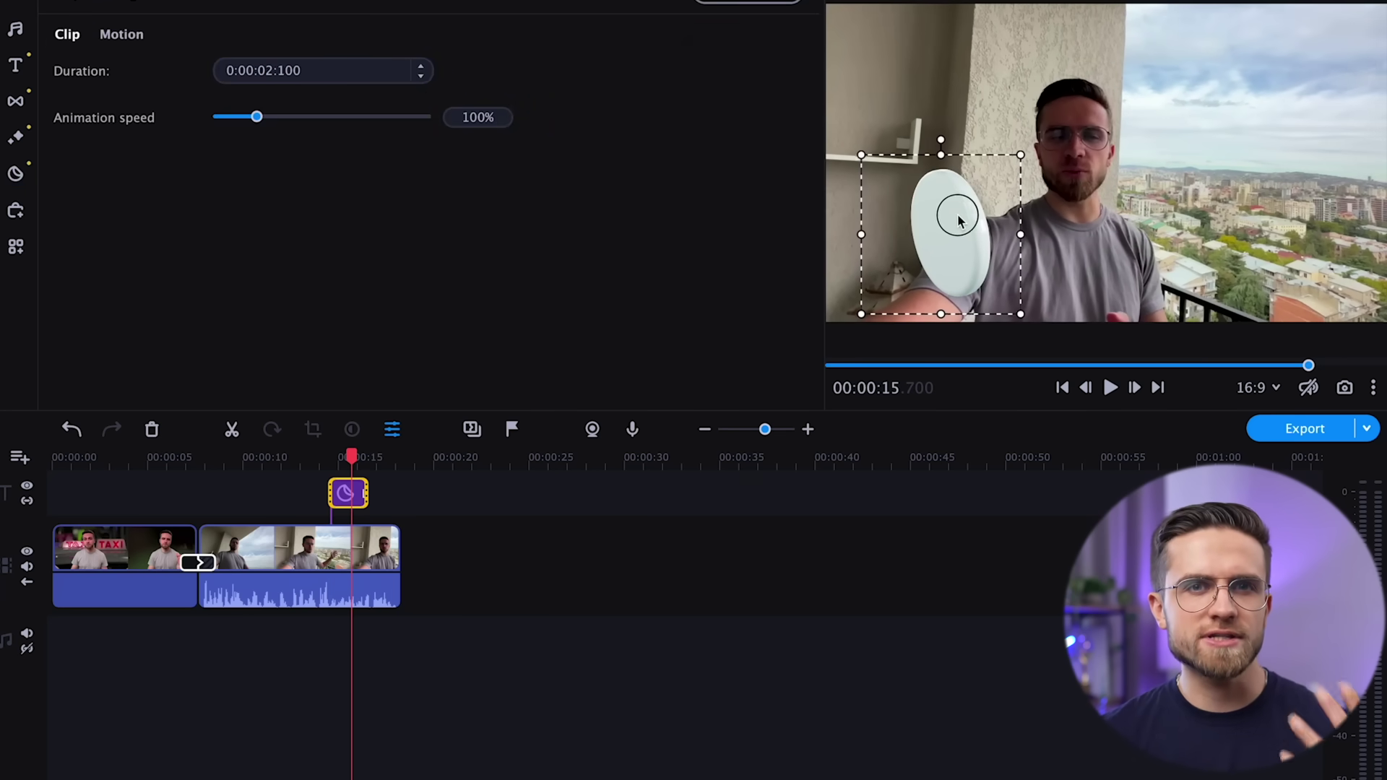
- Add a shortened Thumbs up sticker near 14 s over the city, plus a Thinking face sticker
click(319, 459)
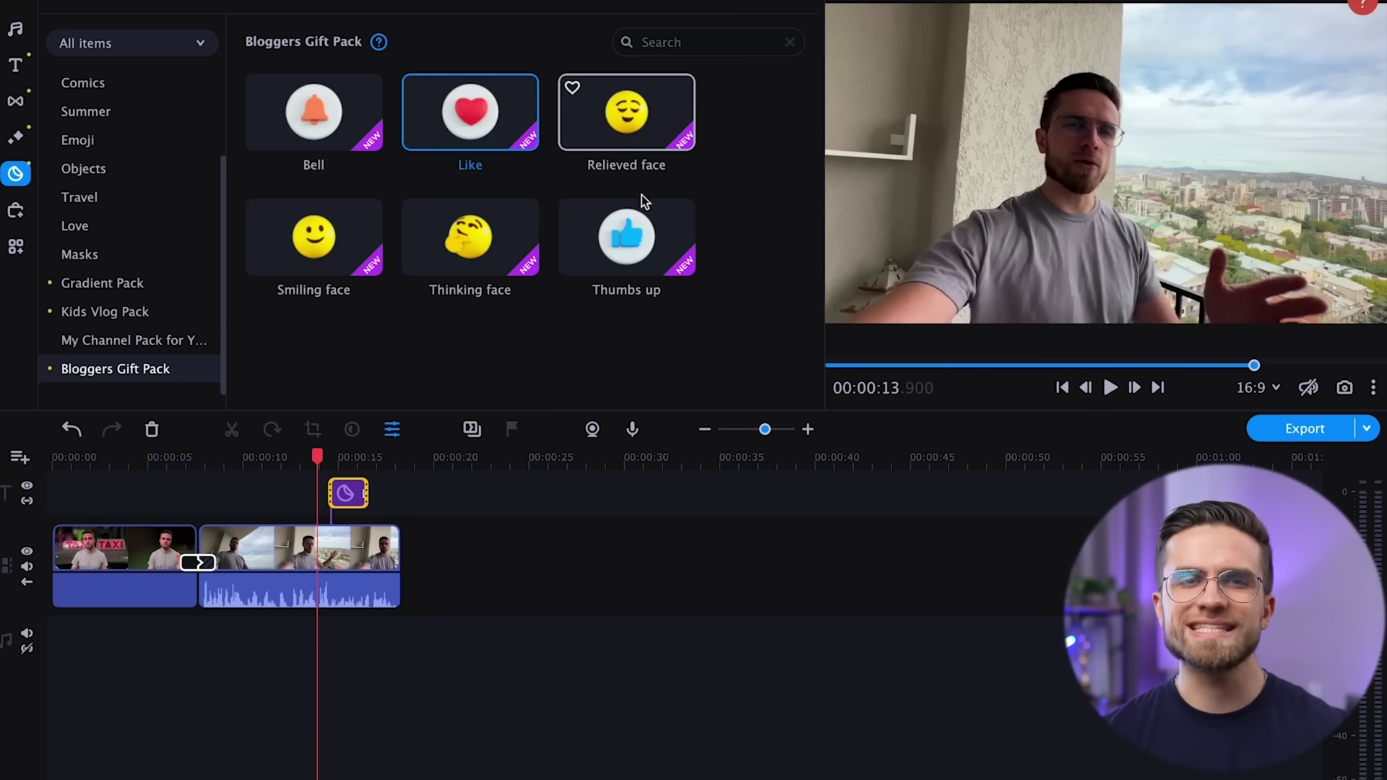
drag(643, 245, 453, 438)
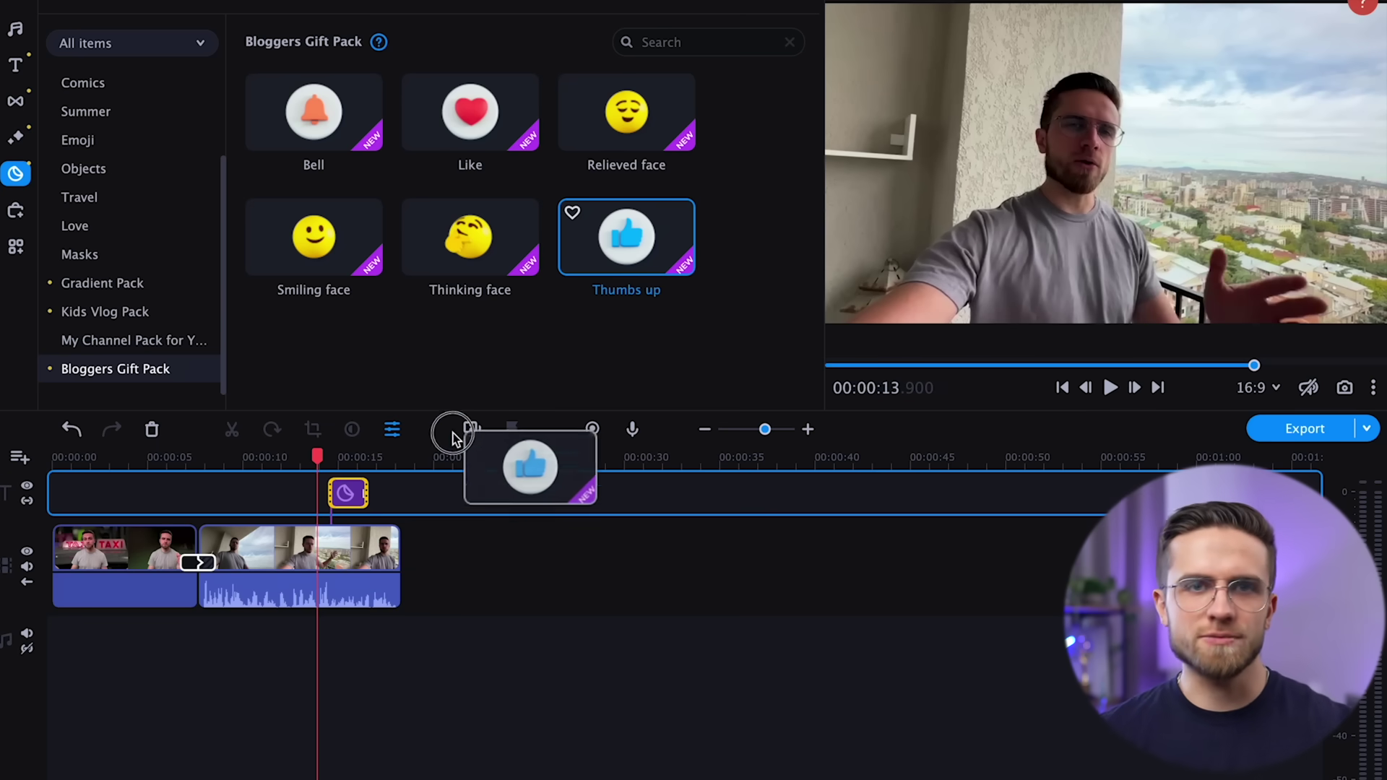
drag(332, 470, 332, 471)
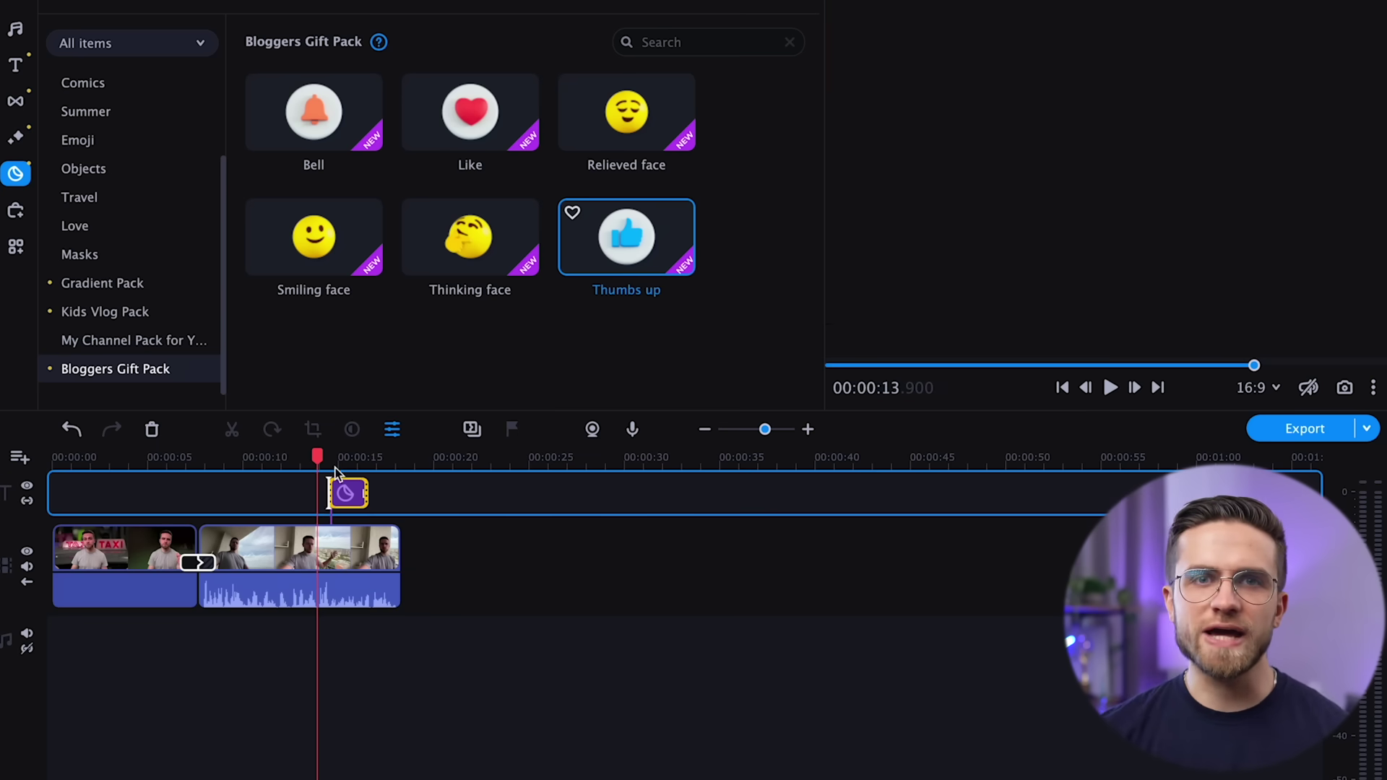
drag(402, 530, 368, 525)
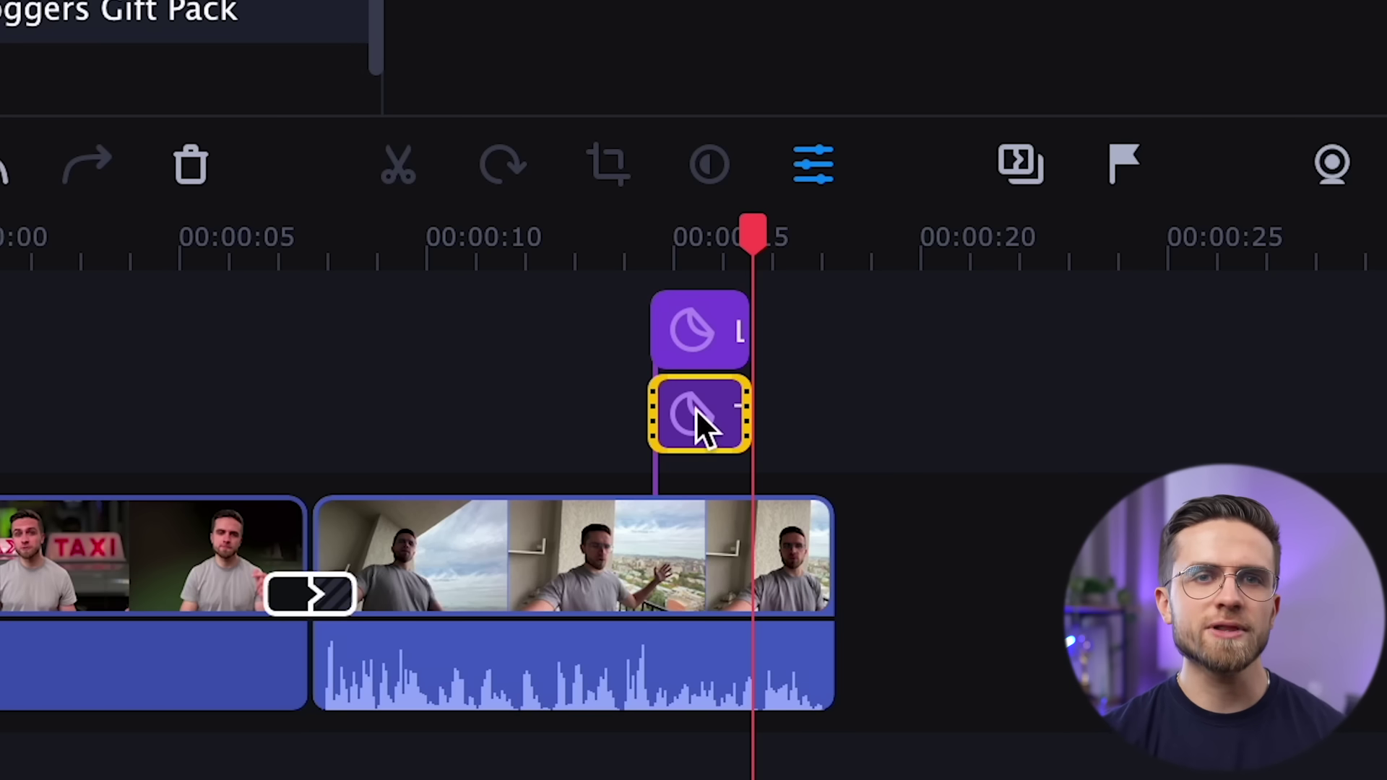
click(702, 426)
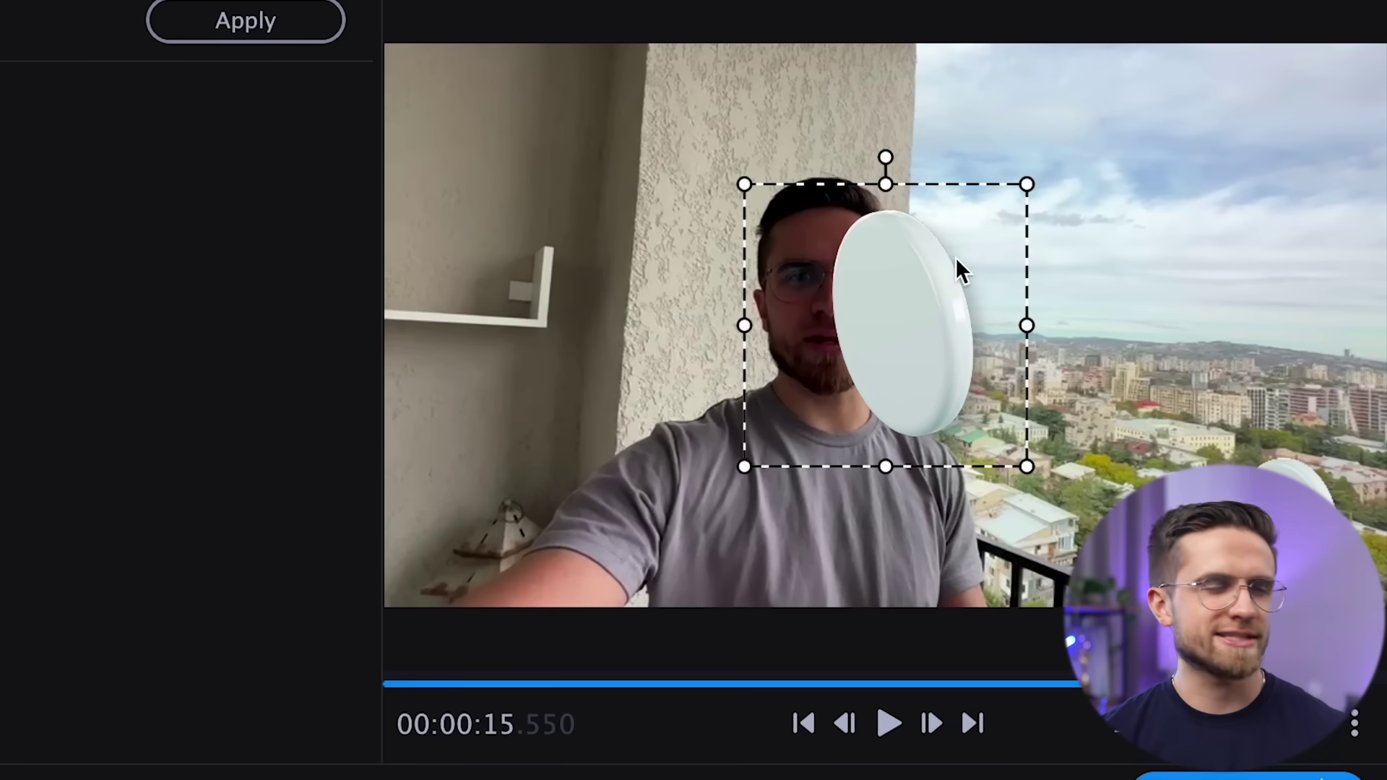
drag(956, 271, 1218, 452)
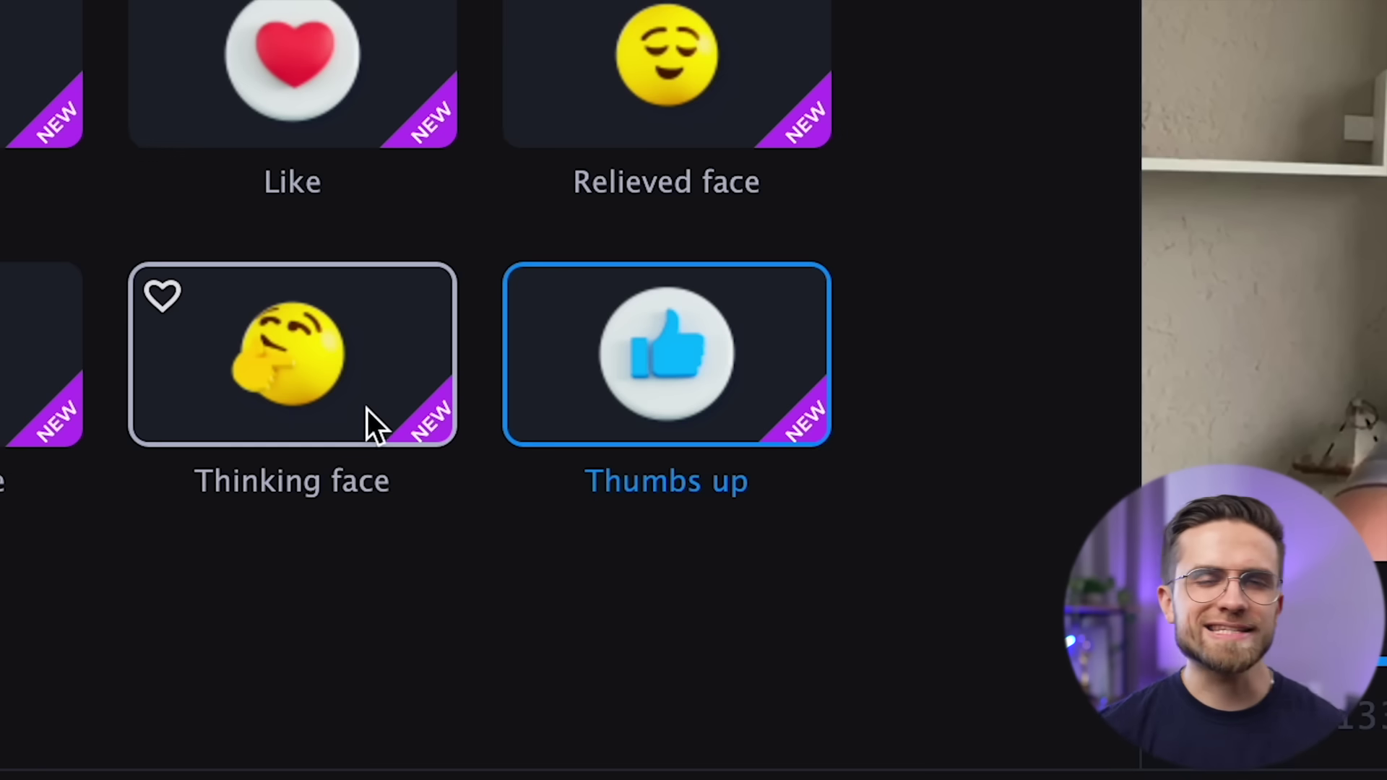
drag(353, 396, 1042, 125)
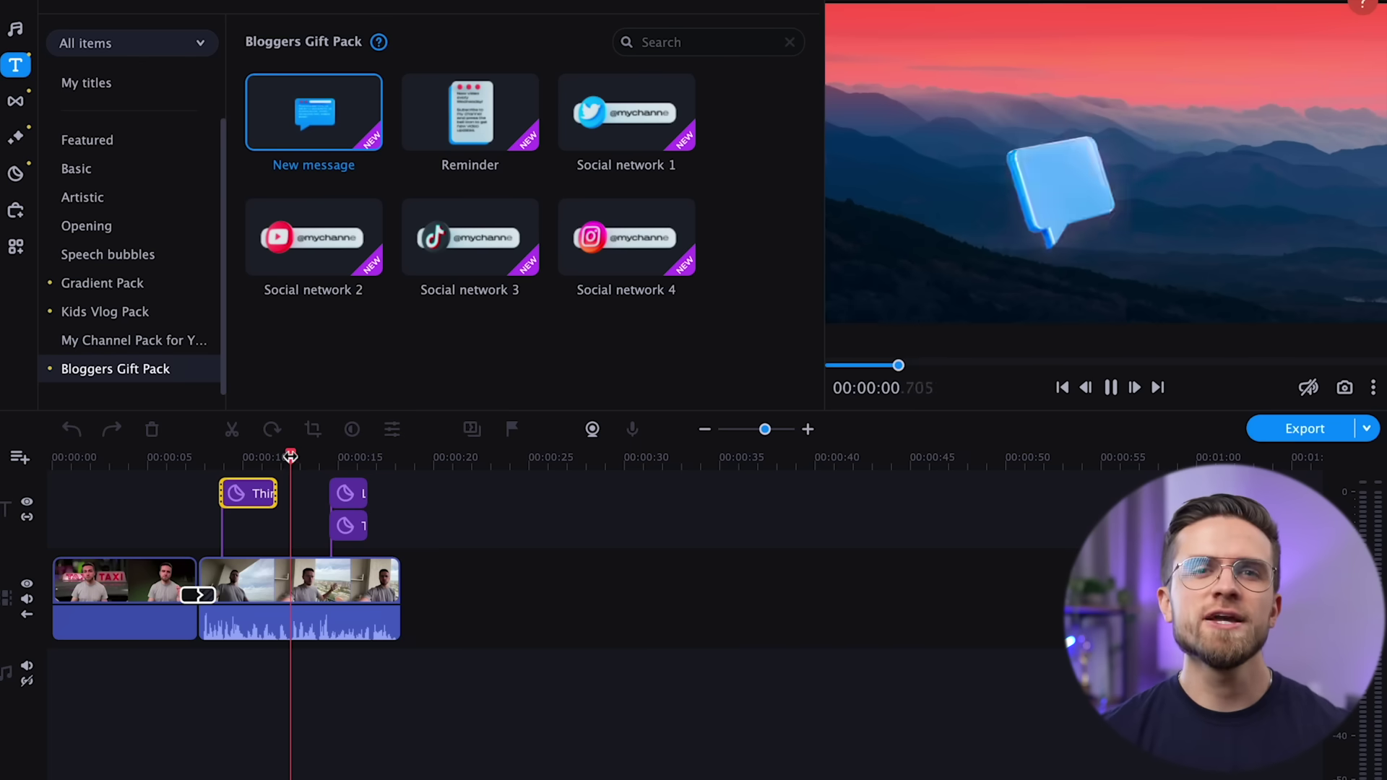
drag(289, 455, 206, 455)
drag(87, 454, 73, 455)
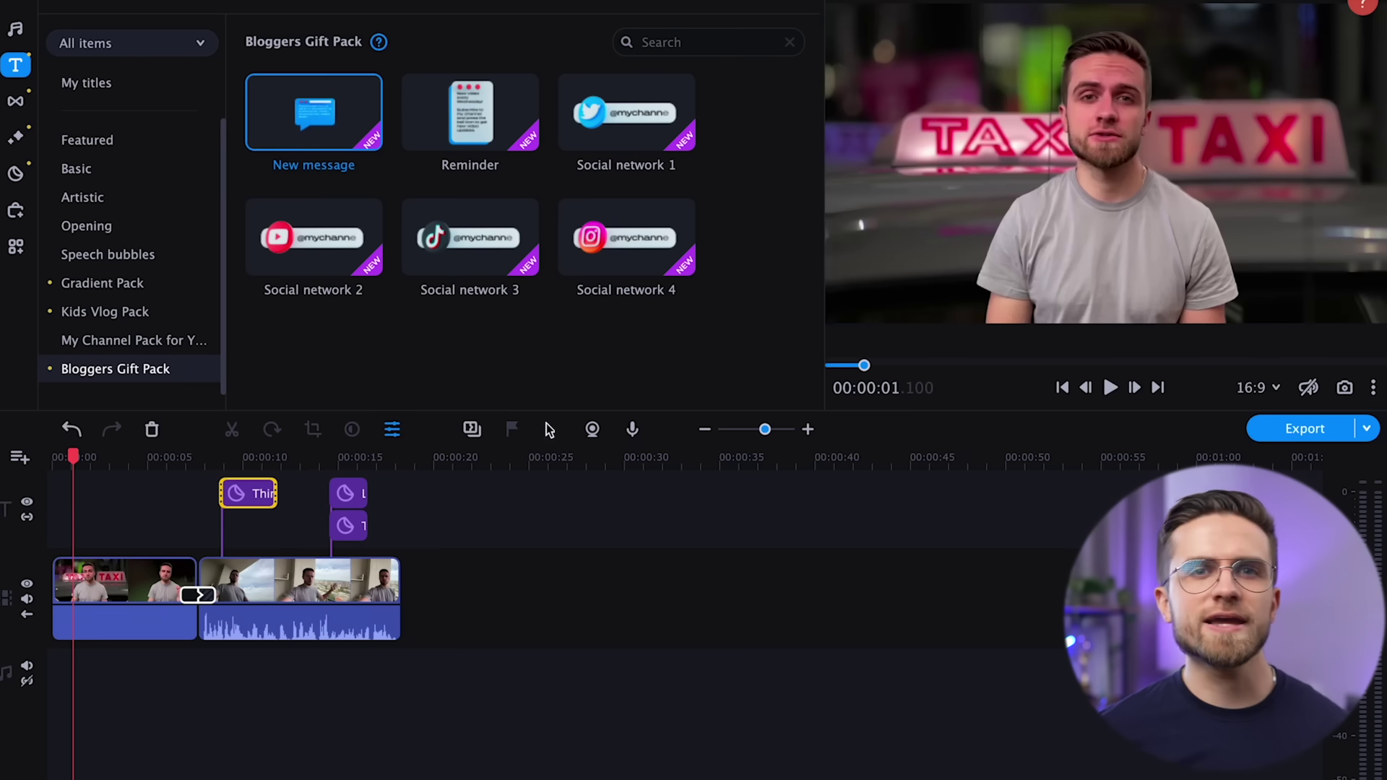
drag(313, 238, 151, 522)
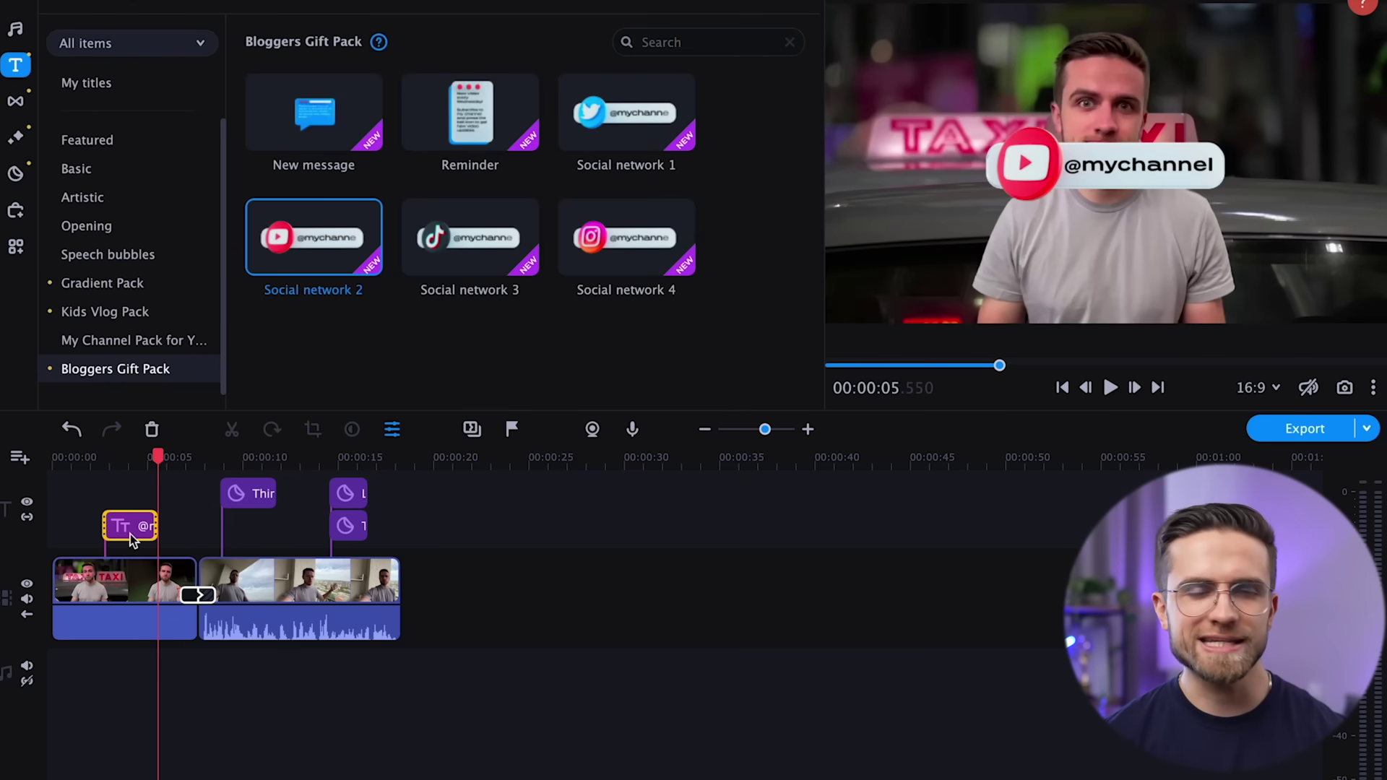
click(130, 535)
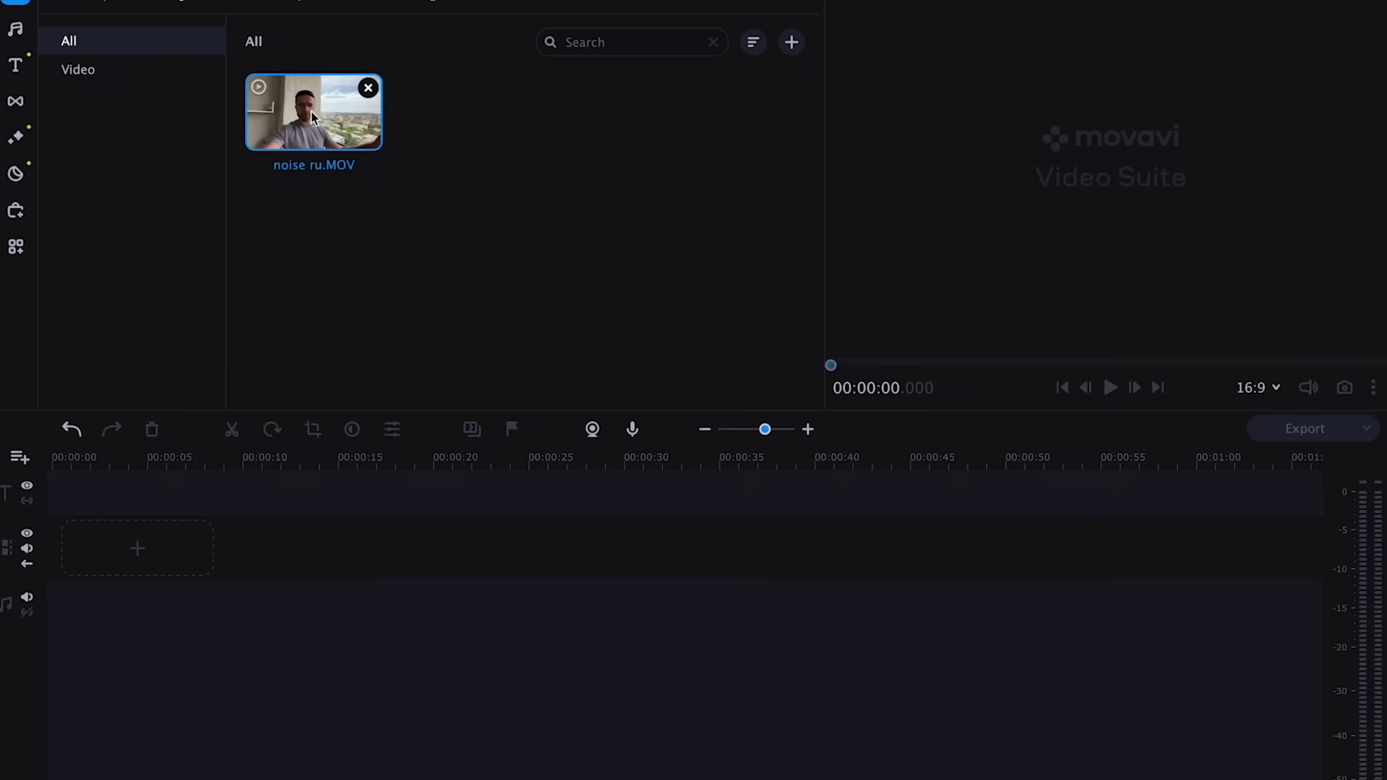
- Place the noise ru.MOV balcony clip from the media bin on the video track
drag(310, 116, 58, 565)
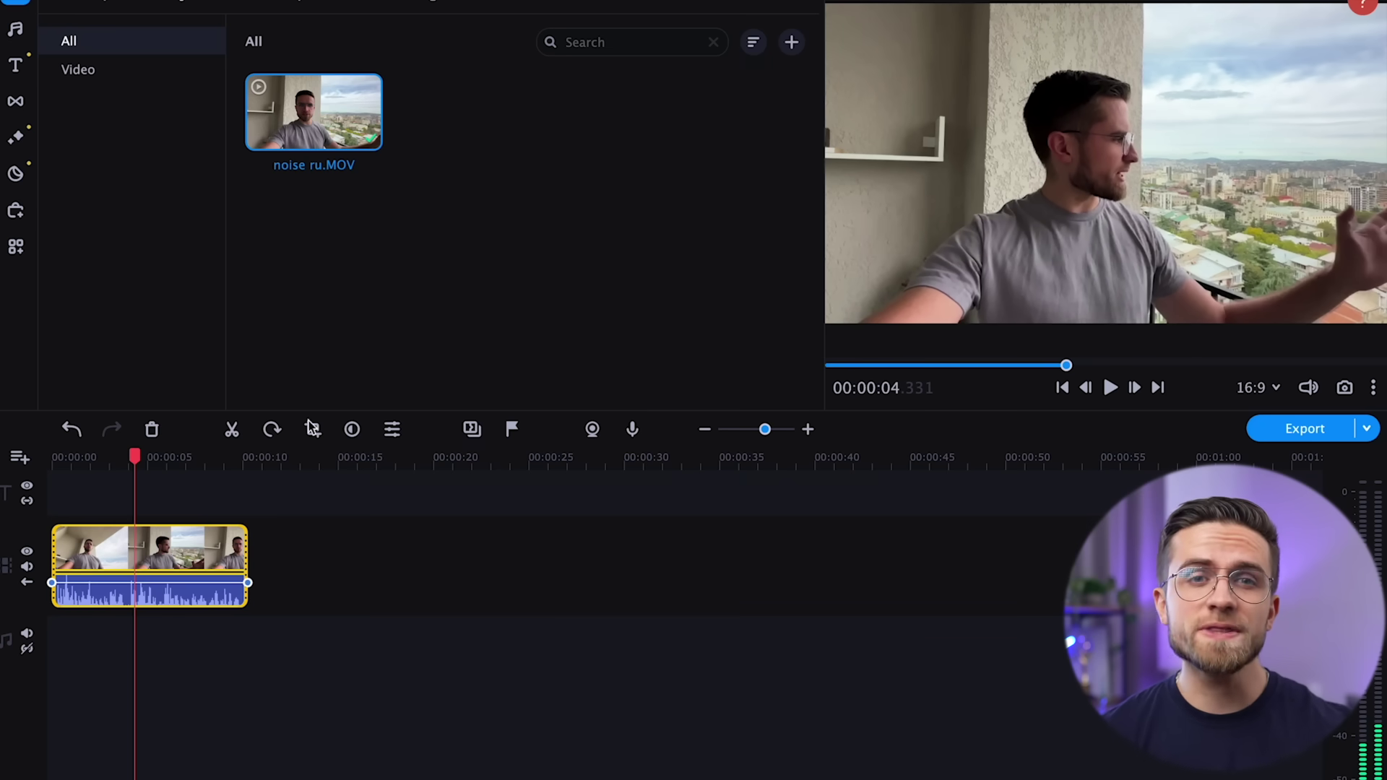
- Rewind the playhead to about 1.8 seconds and bring up the clip's Tools menu
drag(139, 457, 86, 458)
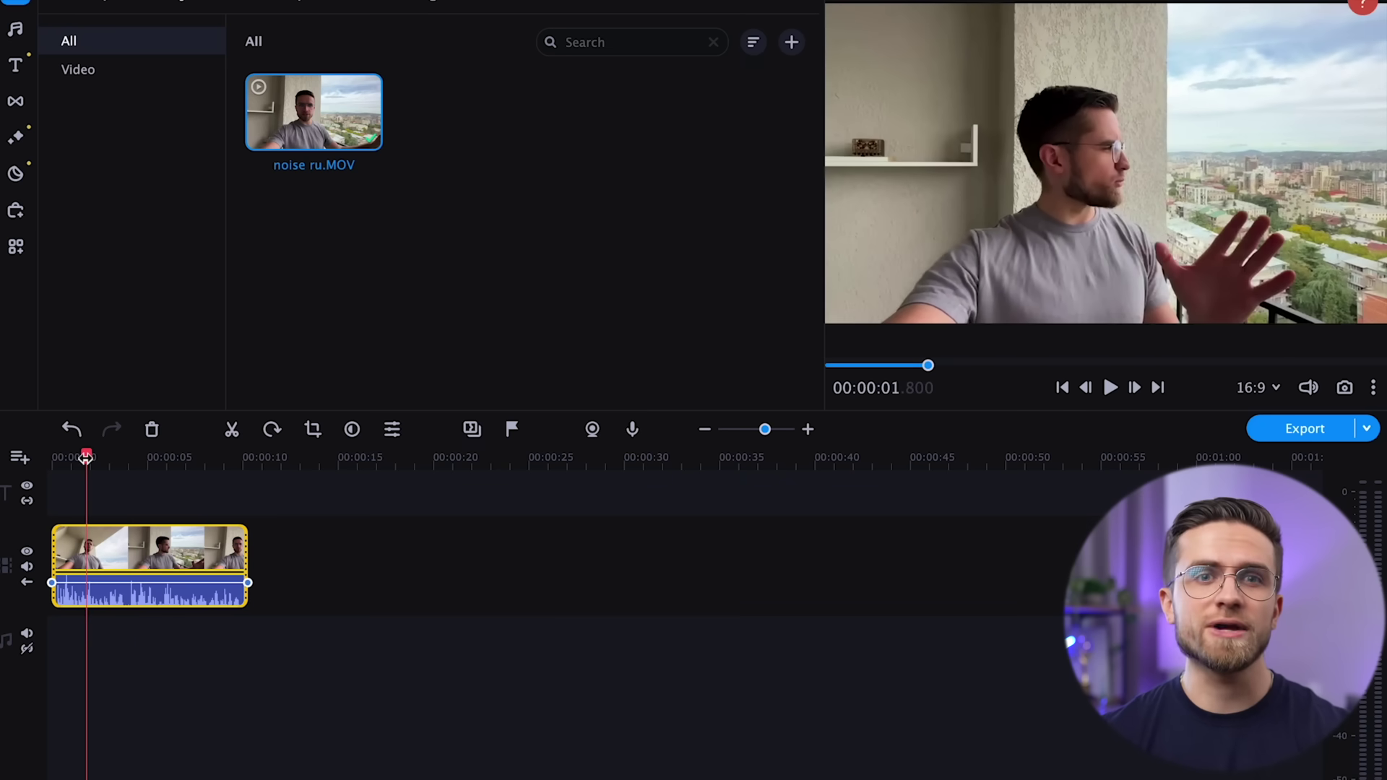
right_click(142, 556)
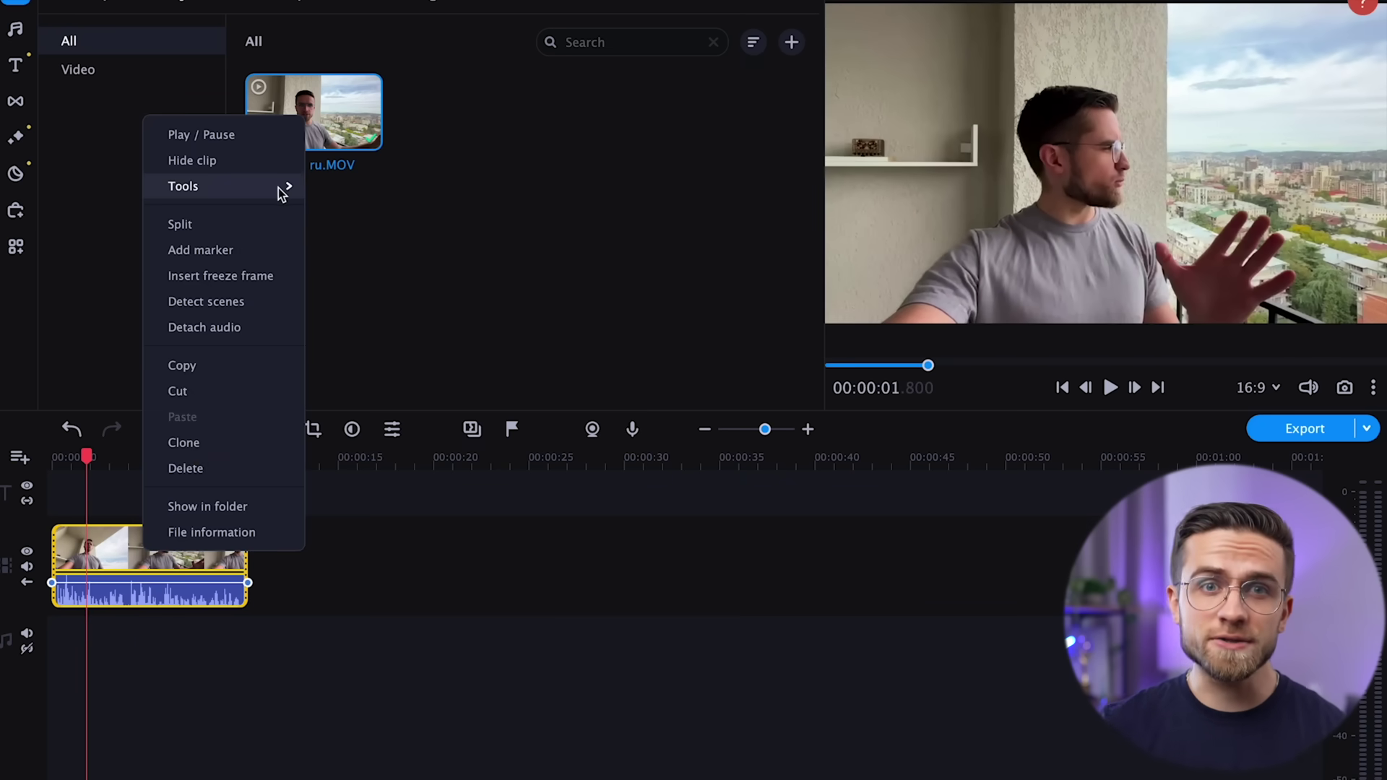
mouse_move(279, 186)
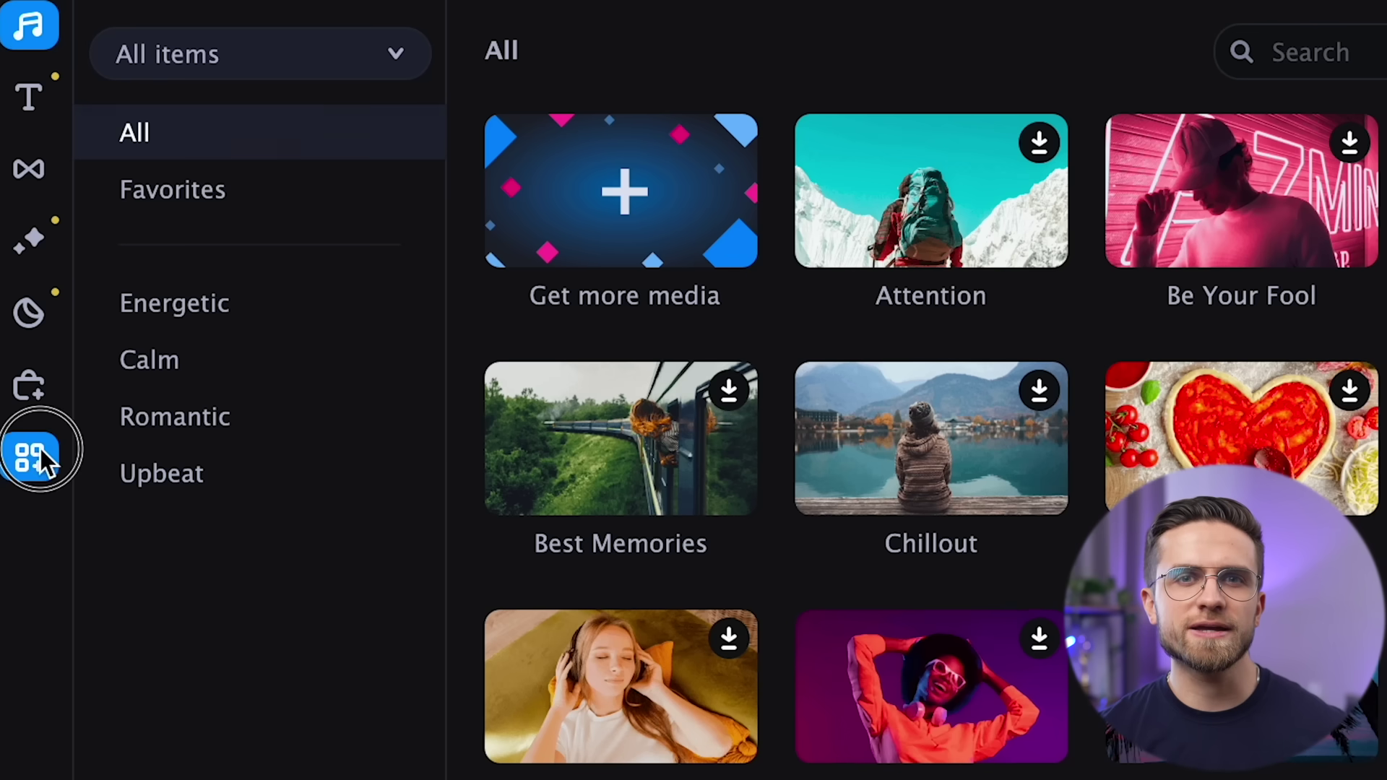
- Open the More Tools collection of extra editing tools
click(40, 448)
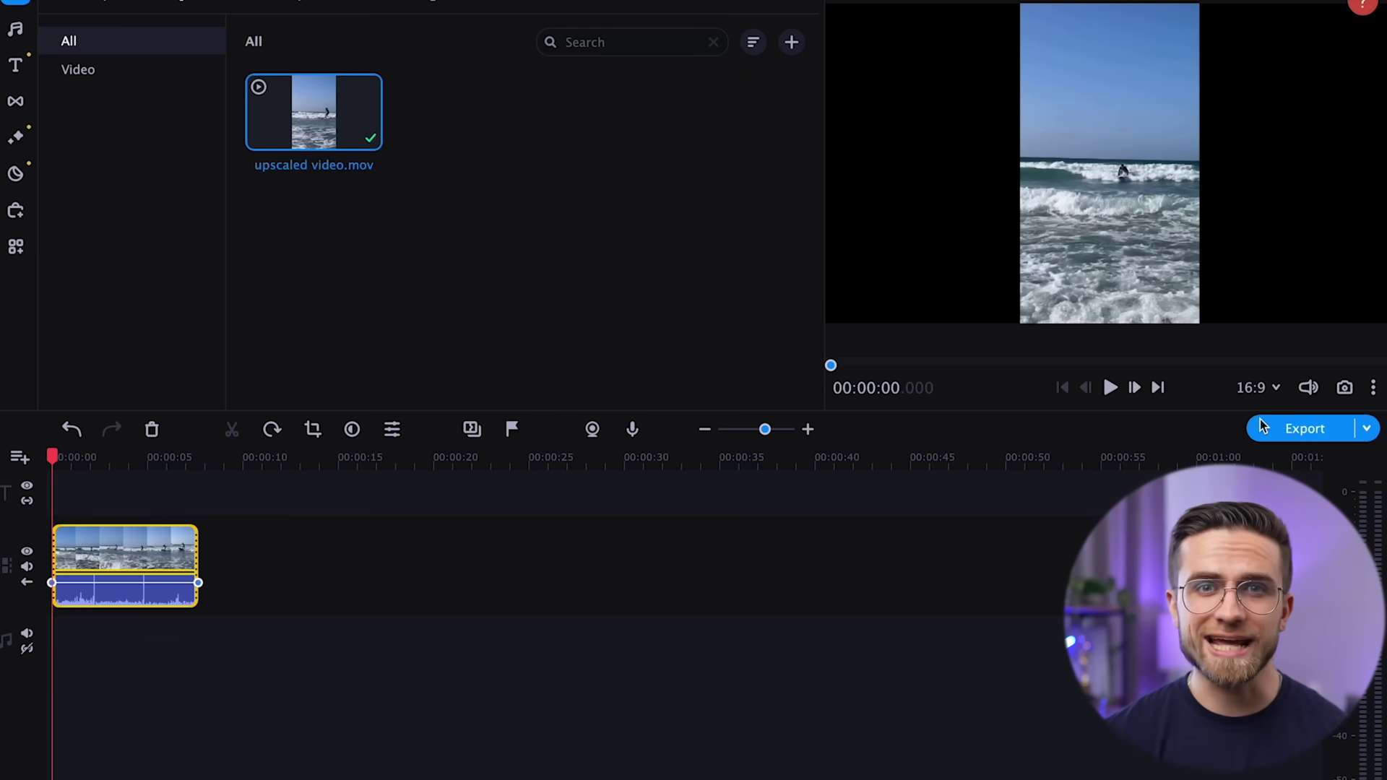
- Open the export settings and choose online sharing to YouTube and TikTok
click(1293, 428)
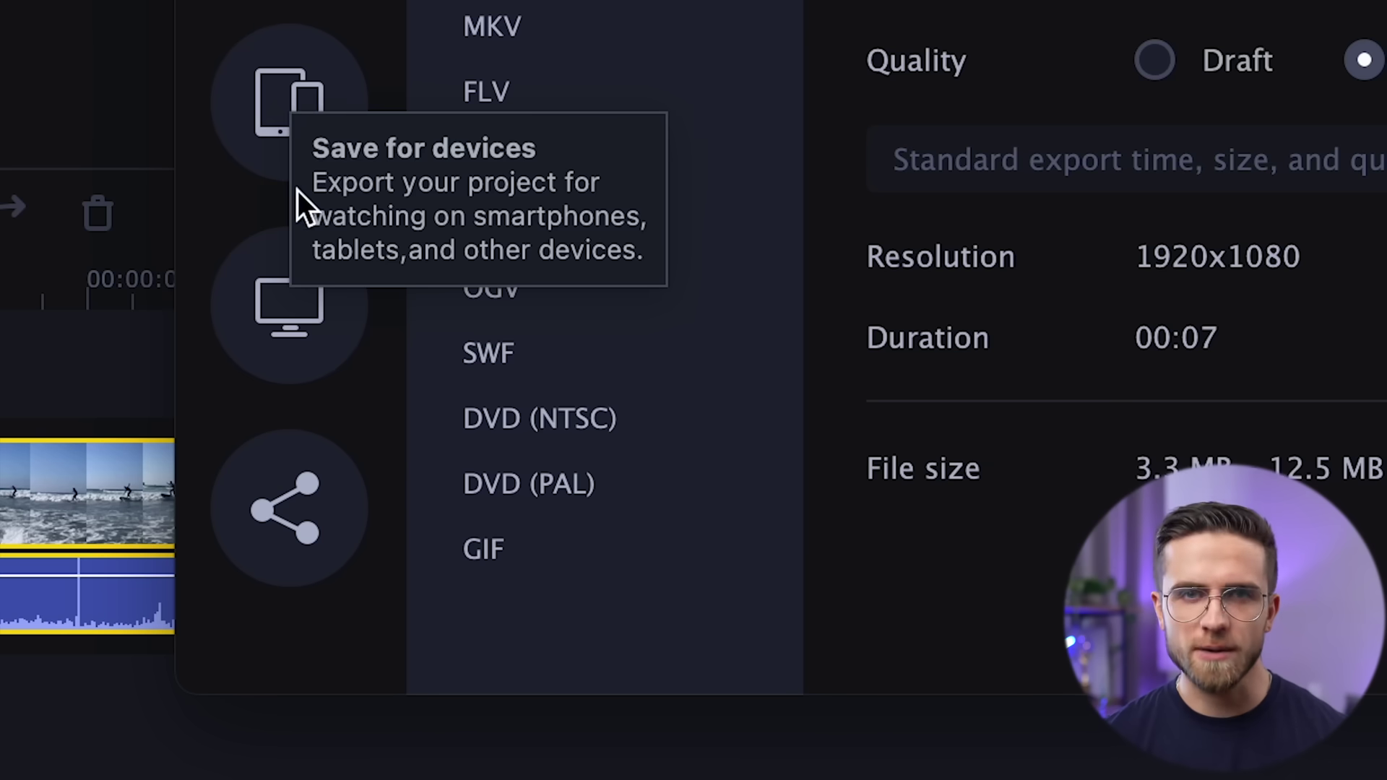
click(315, 557)
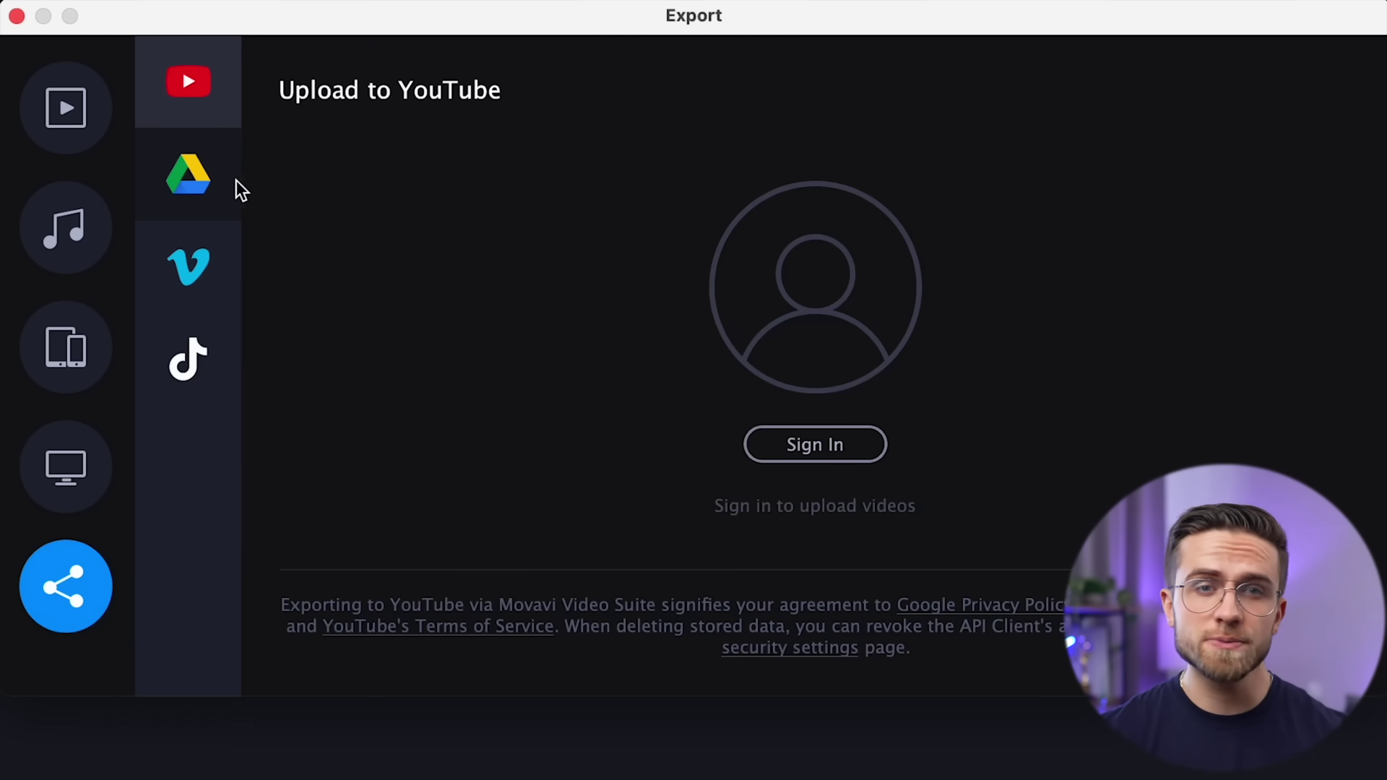
click(200, 373)
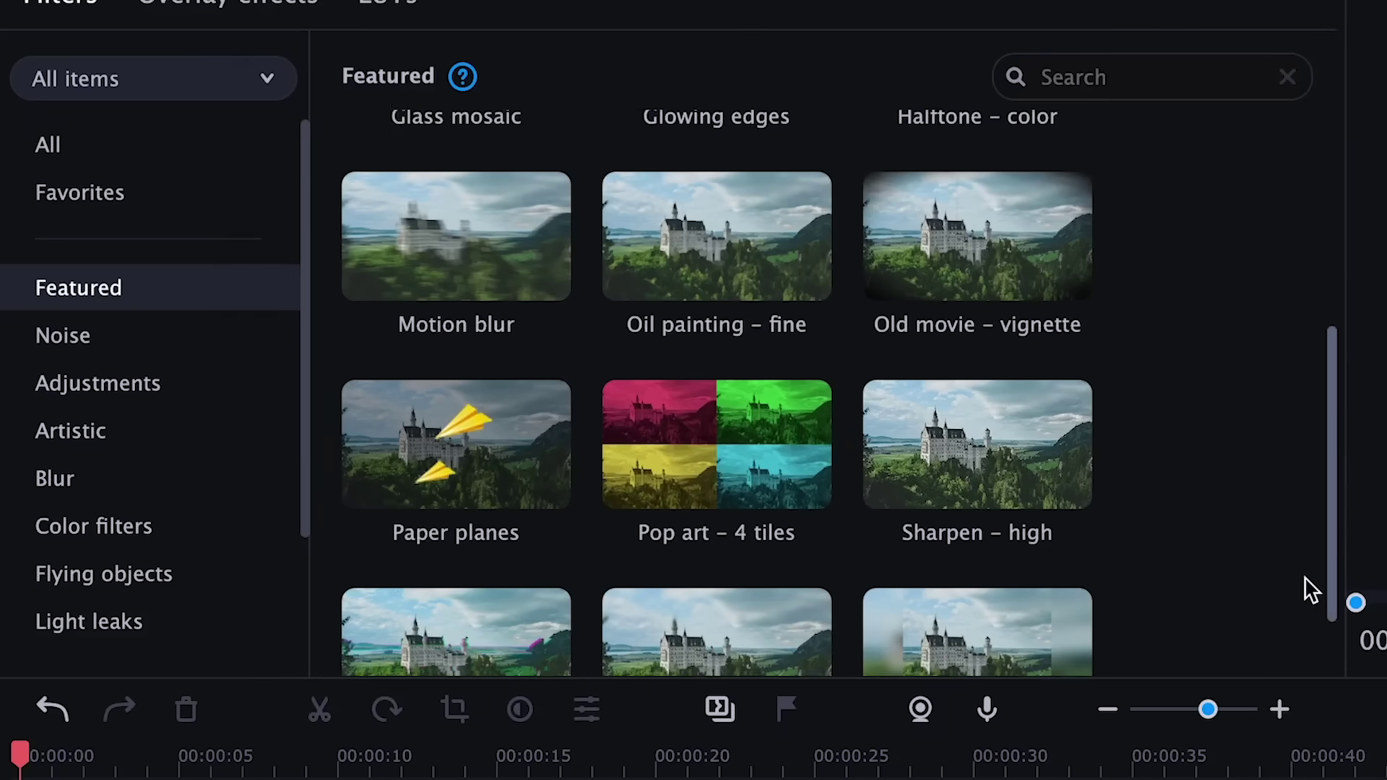
scroll(1311, 599, down, 2)
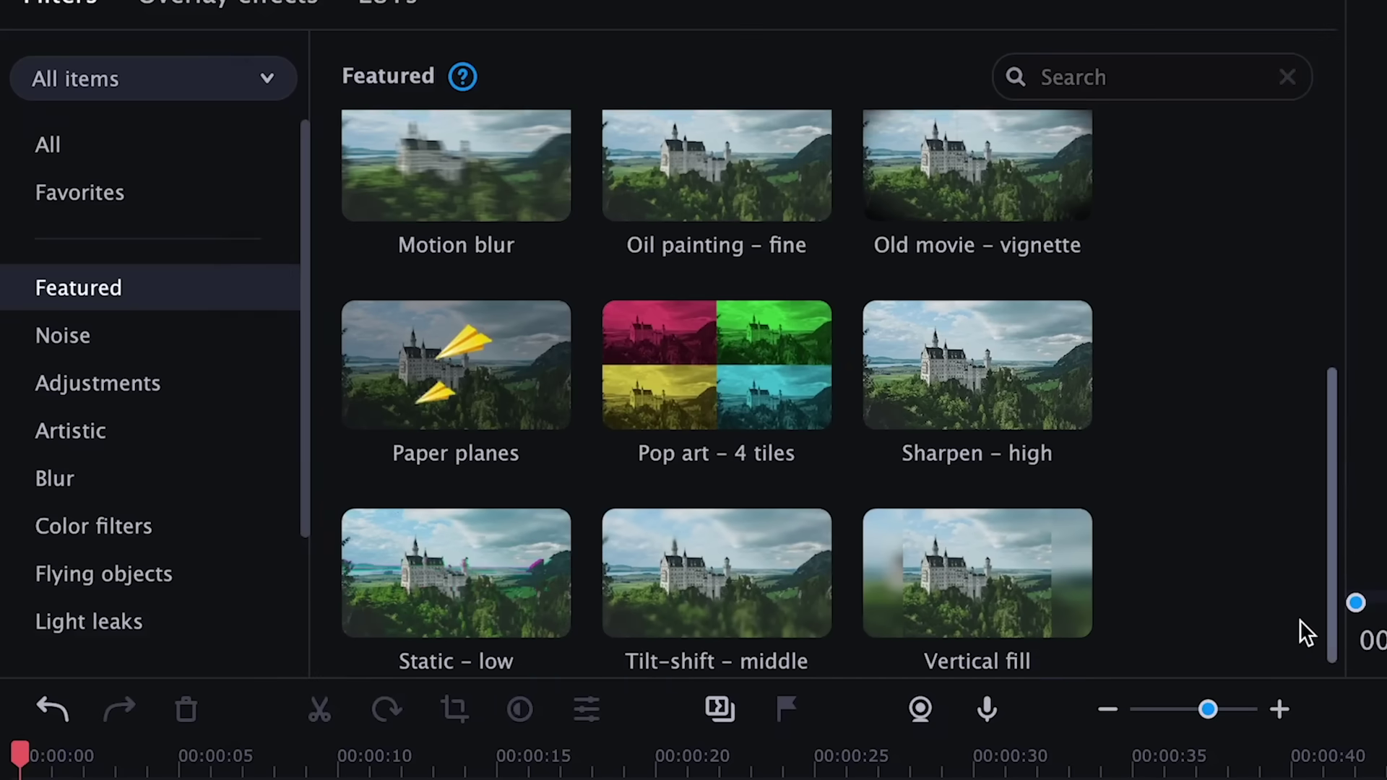
click(64, 337)
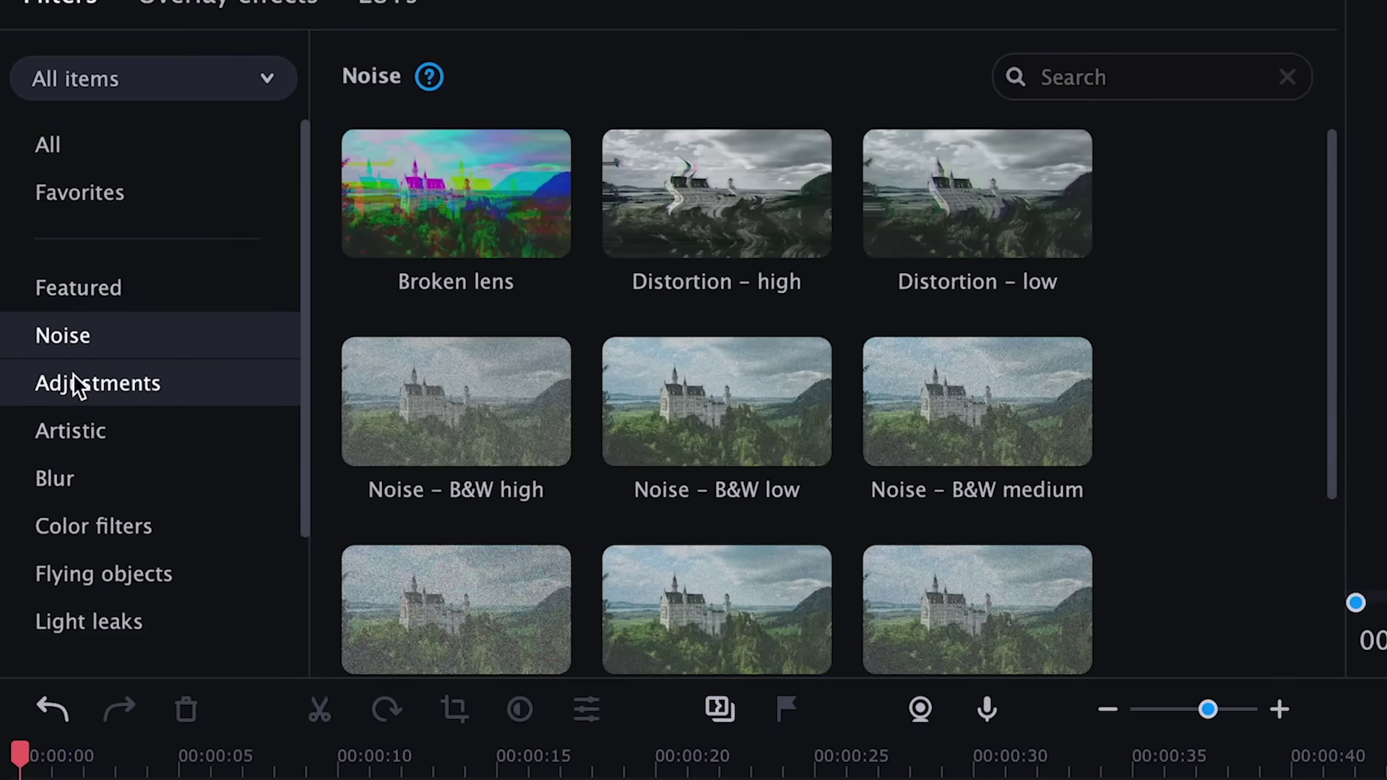
click(74, 374)
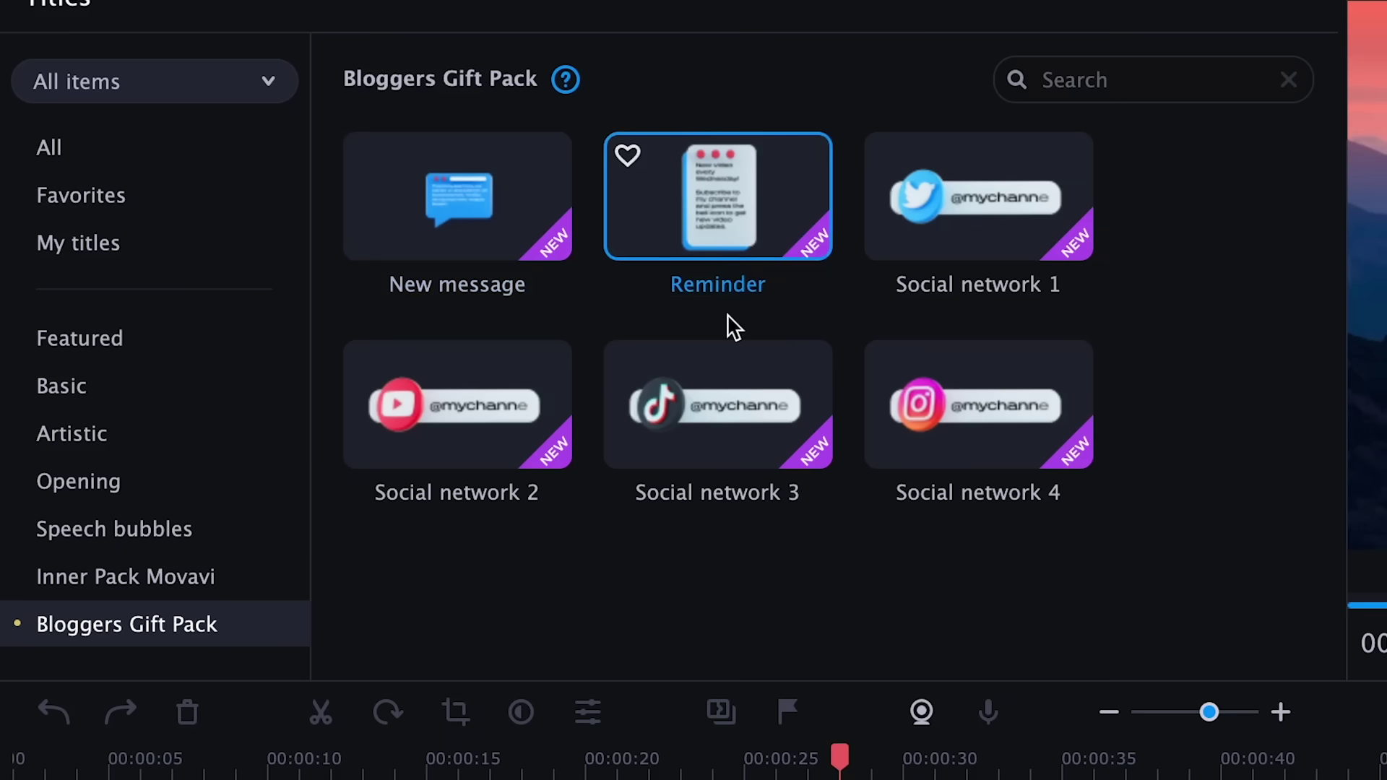